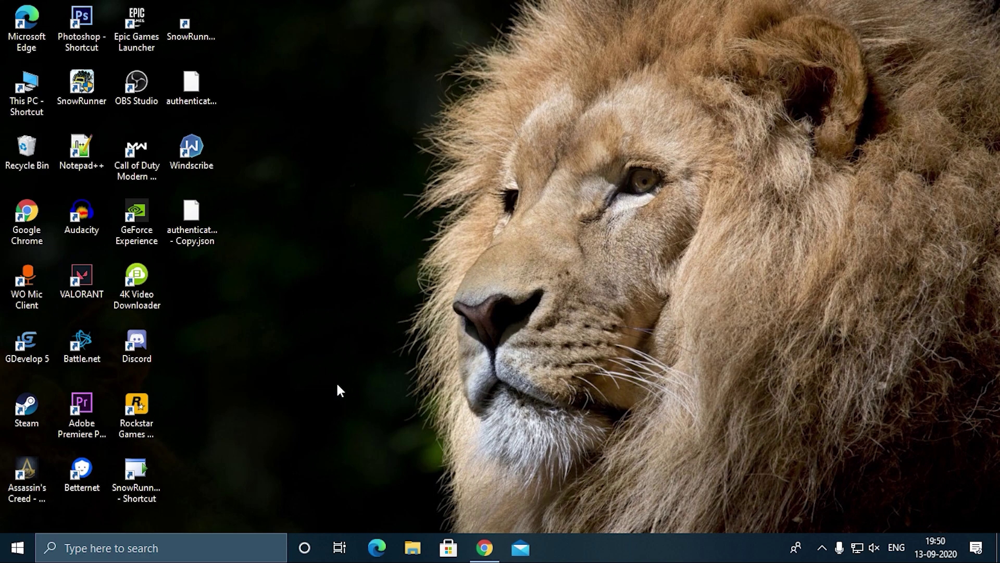
Step: Select the 'SnowRunner ModIo - Shortcut' icon on the desktop
left_click(150, 472)
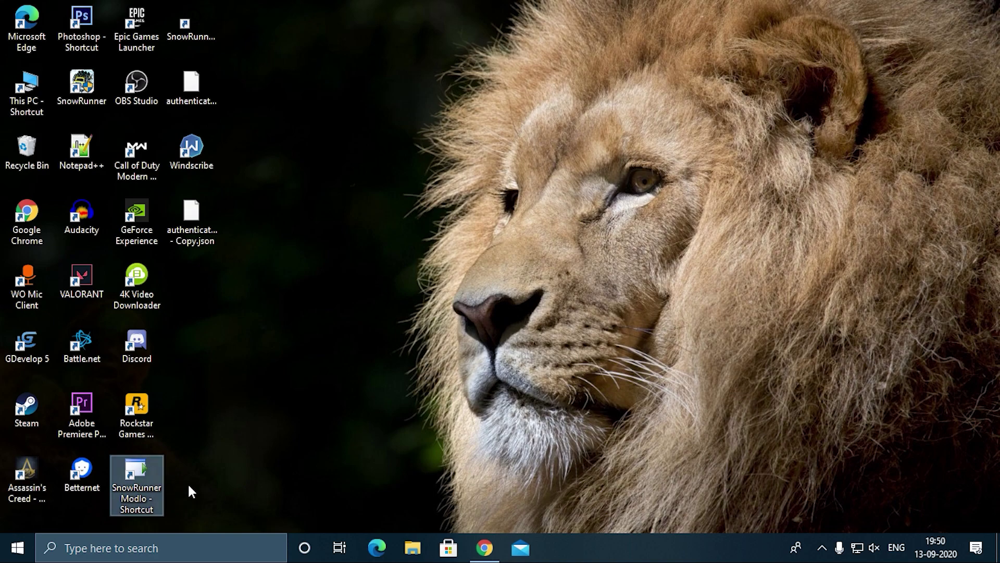
Step: Launch the mod installer in Subscribed mods install mode and open its File > Options mod.io configuration
key("Return")
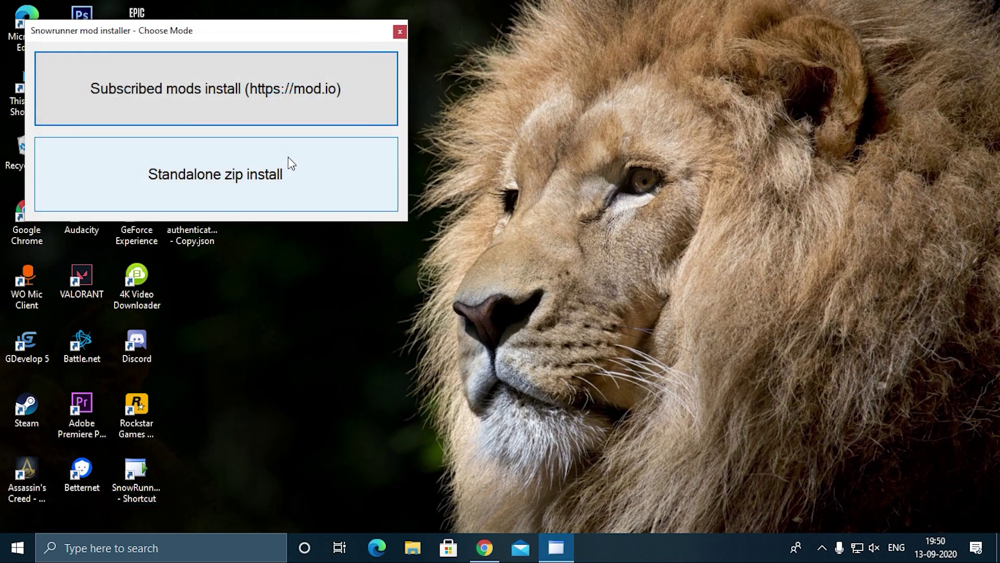
left_click(196, 96)
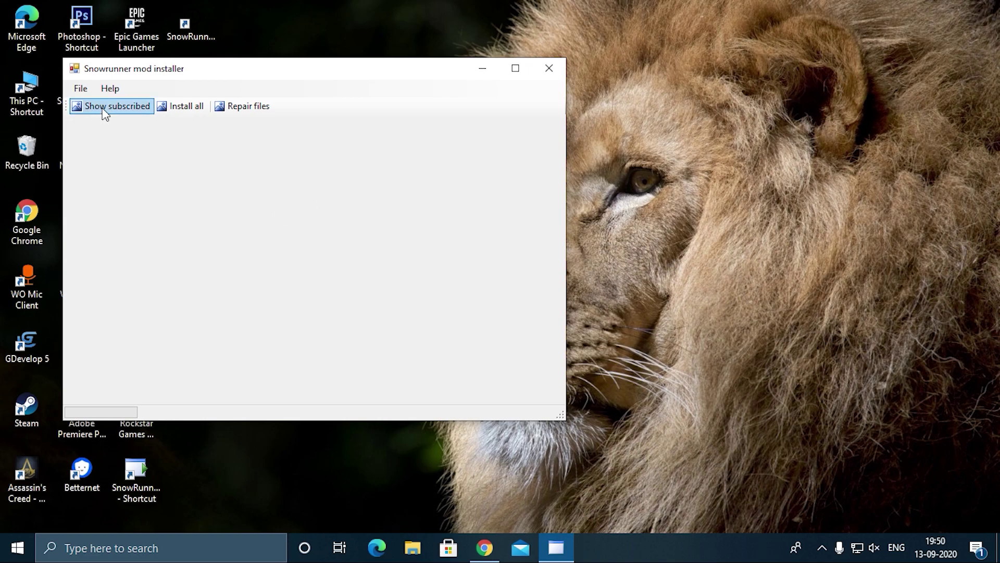
left_click(79, 91)
left_click(80, 92)
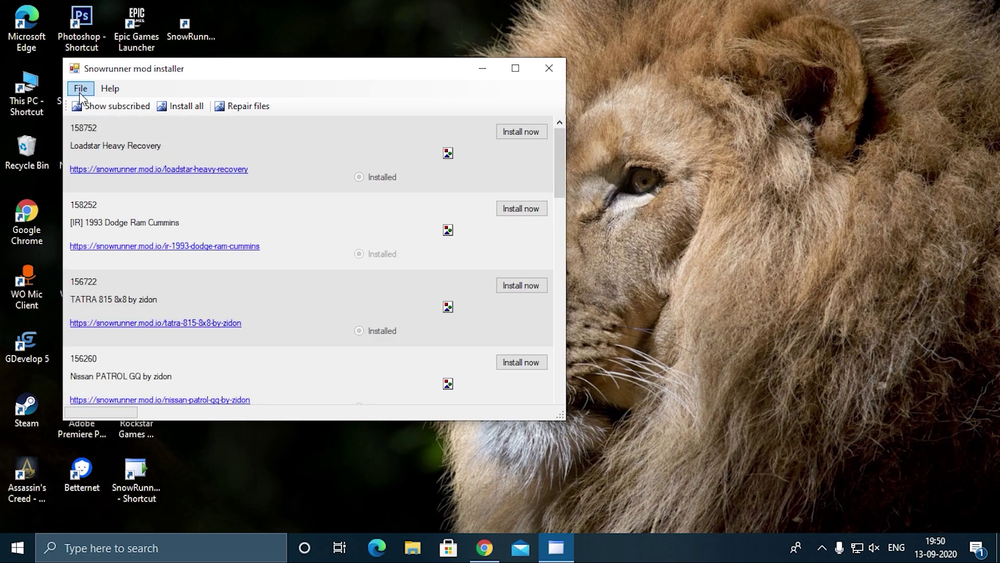
left_click(81, 89)
left_click(105, 113)
left_click(80, 89)
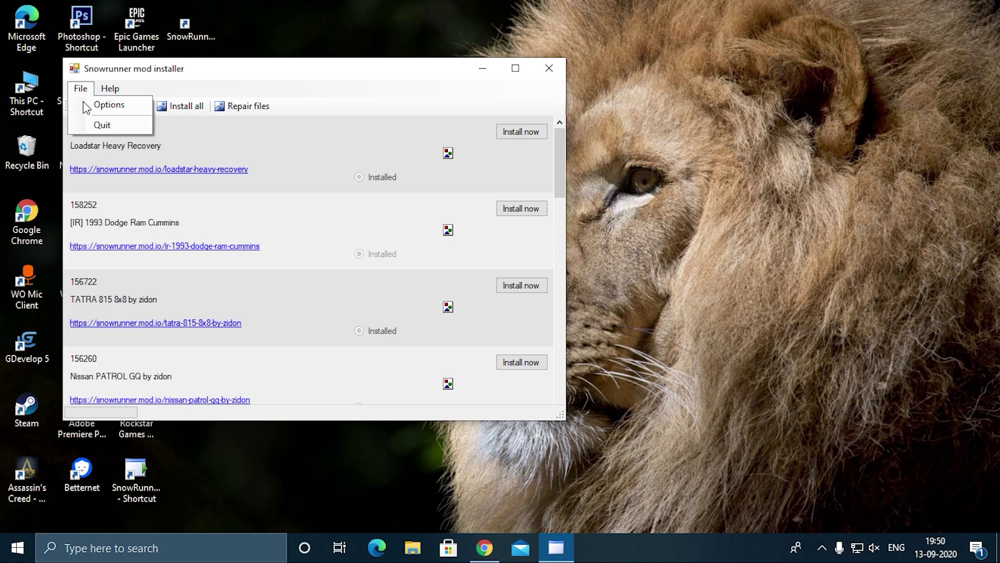
left_click(85, 104)
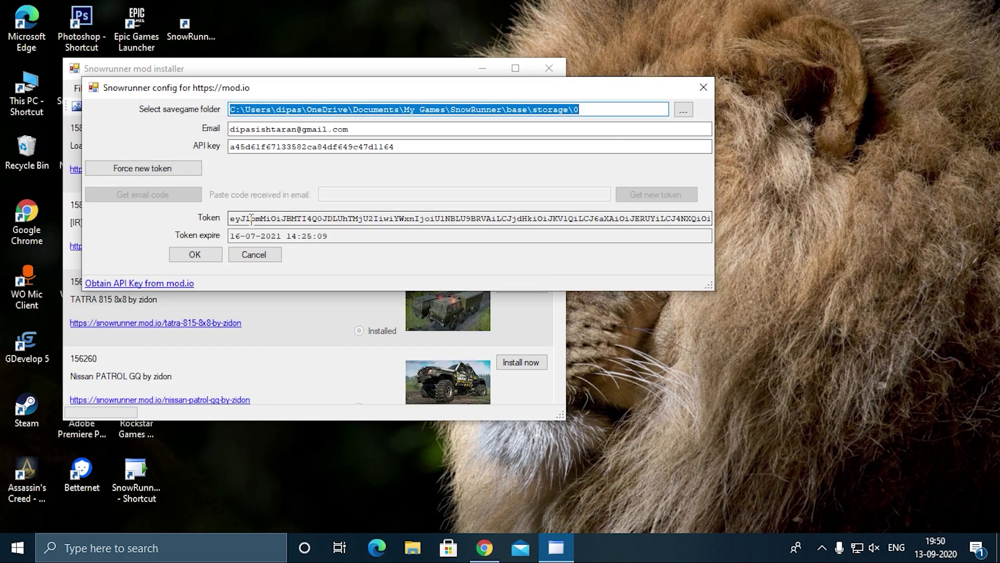
Step: Inspect the stored access token in the Token field of the mod.io configuration
left_click(271, 219)
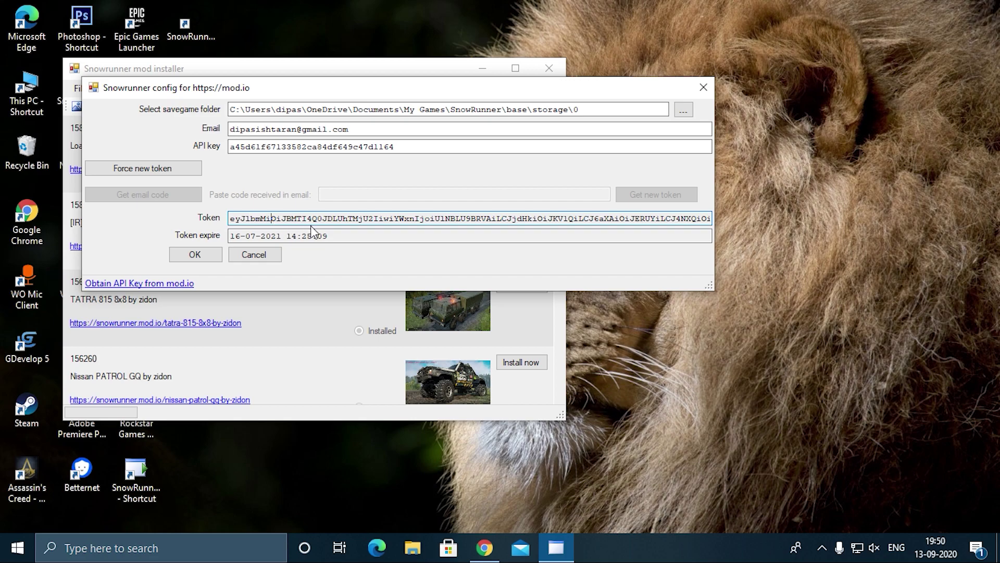
double_click(391, 219)
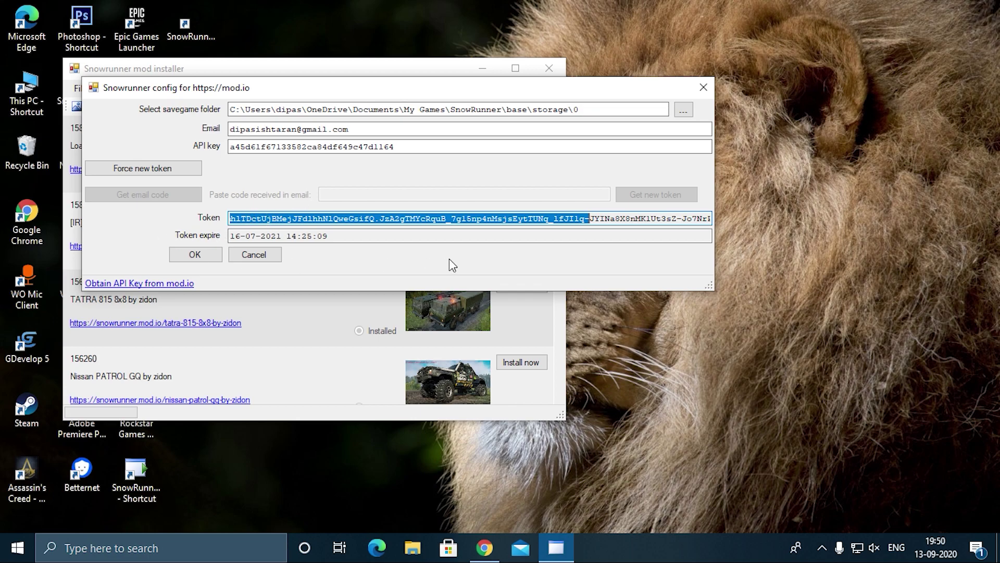
left_click(605, 218)
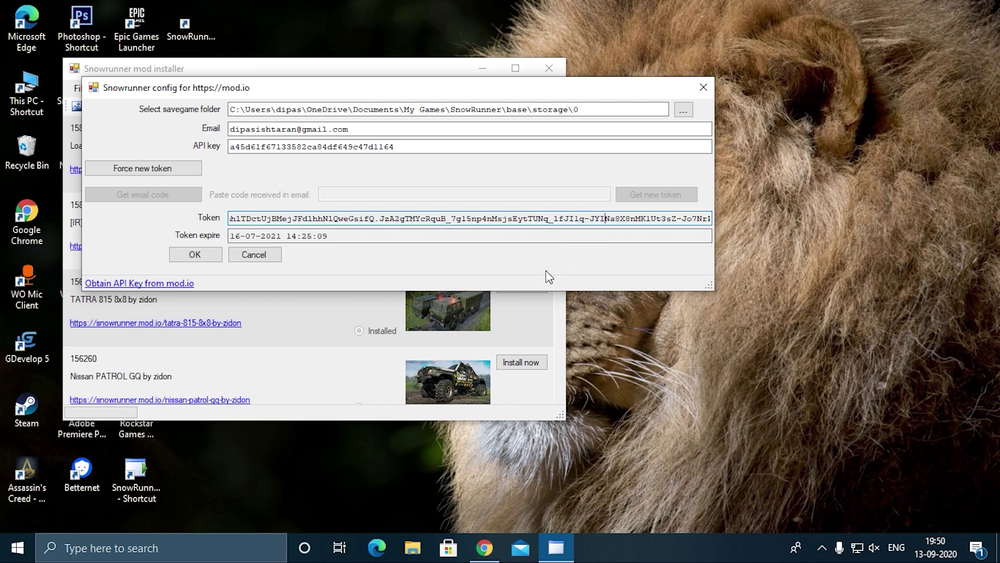
key("Left")
key("Left")
key("Left")
key("Left")
key("Left")
key("Left")
key("Left")
key("Left")
key("Left")
key("Left")
key("Left")
key("Left")
key("Left")
key("Left")
key("Left")
key("Left")
key("Left")
key("Left")
key("Left")
key("Left")
key("Left")
key("Left")
key("Left")
key("Left")
key("Left")
key("Left")
key("Left")
key("Left")
key("Left")
key("Left")
key("Left")
key("Left")
key("Left")
key("Left")
key("Left")
key("Left")
key("Left")
key("Left")
key("Left")
key("Left")
key("Left")
key("Left")
key("Left")
key("Left")
key("Left")
key("Left")
key("Left")
key("Left")
key("Left")
key("Left")
key("Left")
key("Left")
key("Left")
key("Left")
key("Left")
key("Left")
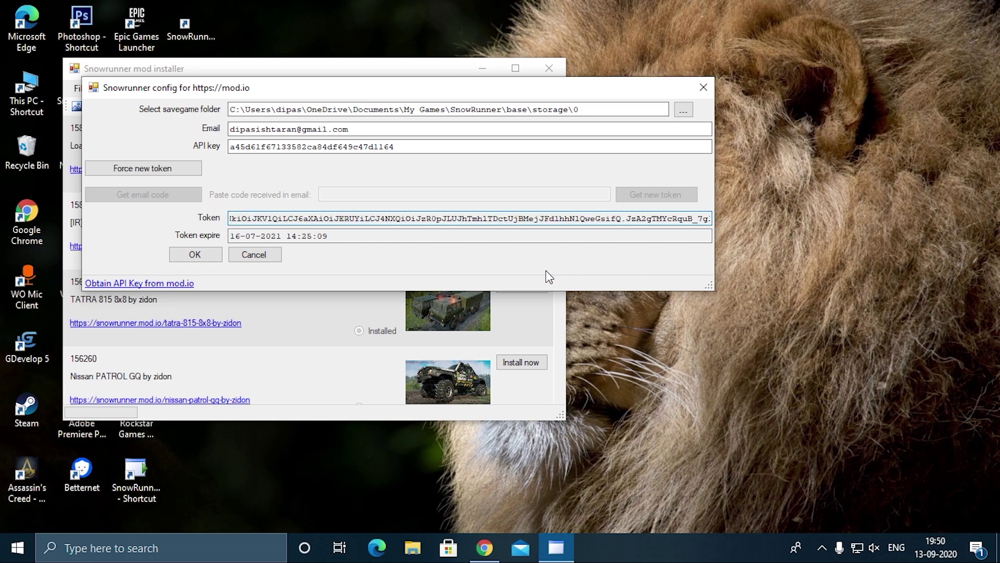
key("Left")
key("Left")
key("Left")
key("Left")
key("Left")
key("Left")
key("Left")
key("Left")
key("Left")
key("Left")
key("Left")
key("Left")
key("Left")
key("Left")
key("Left")
key("Left")
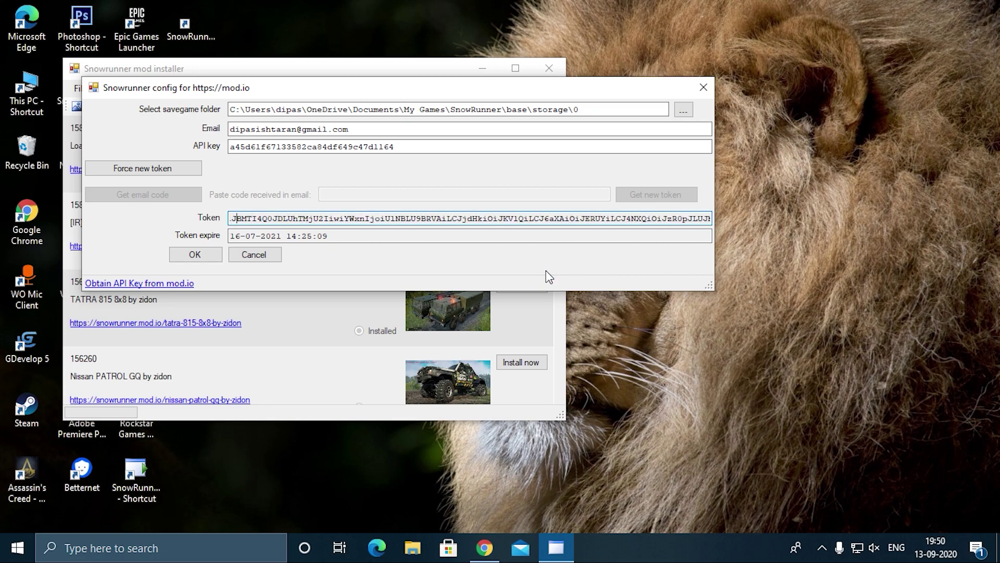
key("Left")
key("Left")
key("Left")
key("Left")
key("Left")
key("Left")
key("Left")
key("Left")
key("Left")
key("Left")
key("Left")
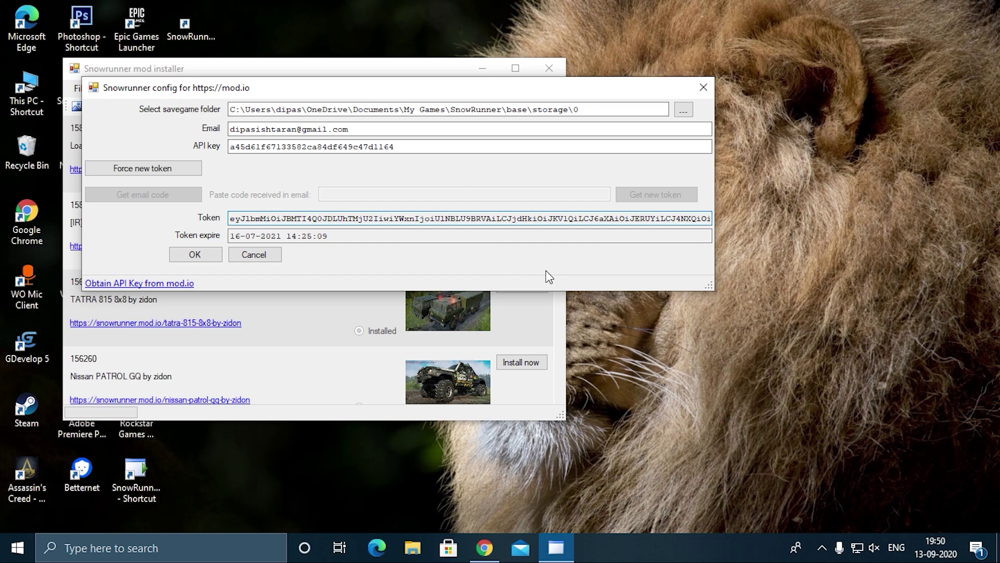
left_click(646, 400)
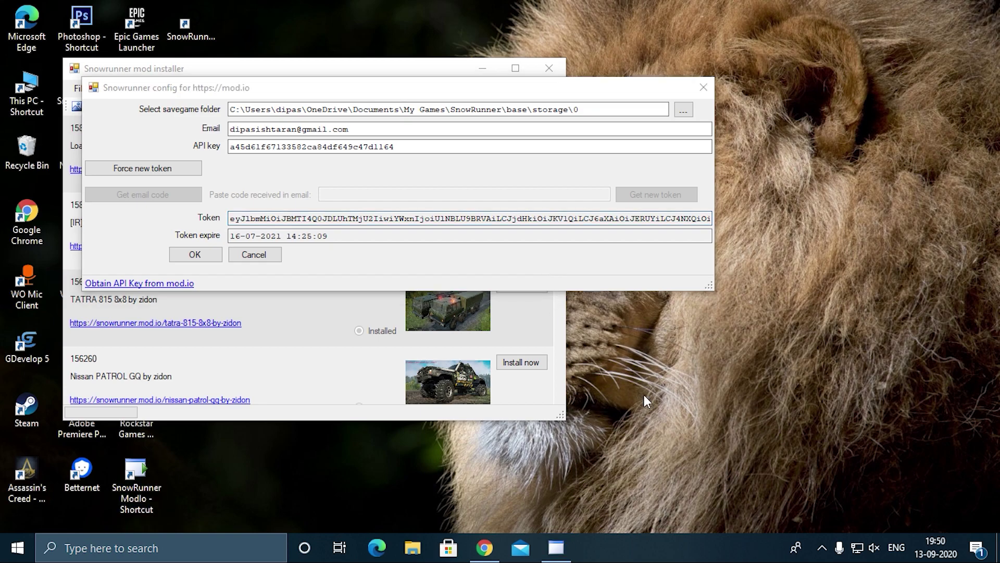
Step: Create a blank 'New Text Document.txt' on the desktop with its default name
right_click(739, 262)
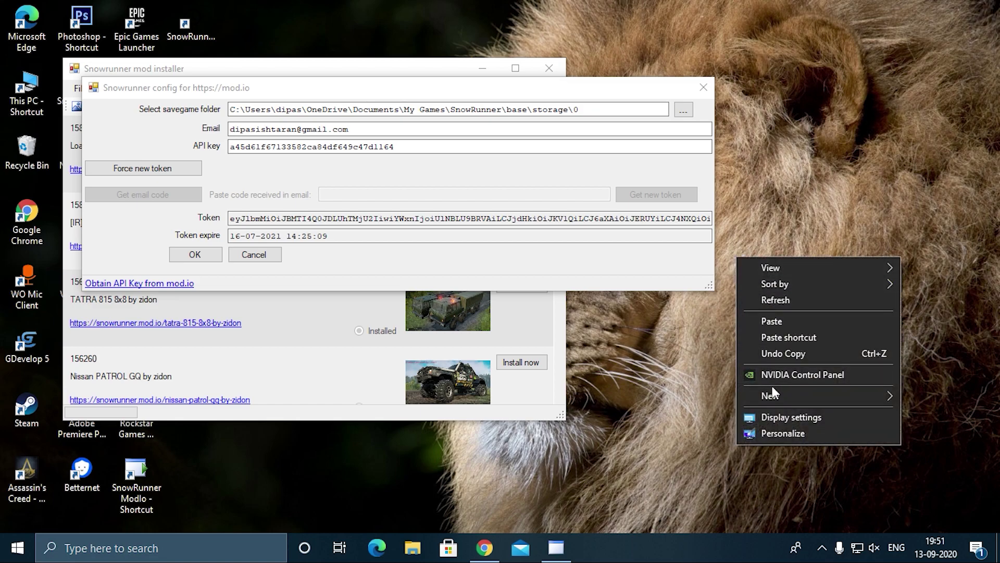
mouse_move(774, 398)
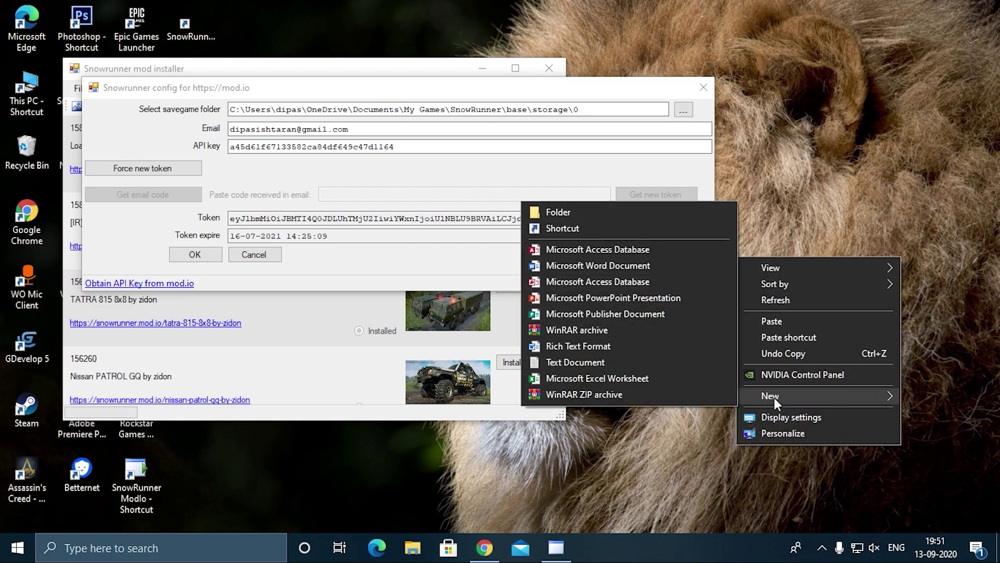
left_click(636, 365)
key("Return")
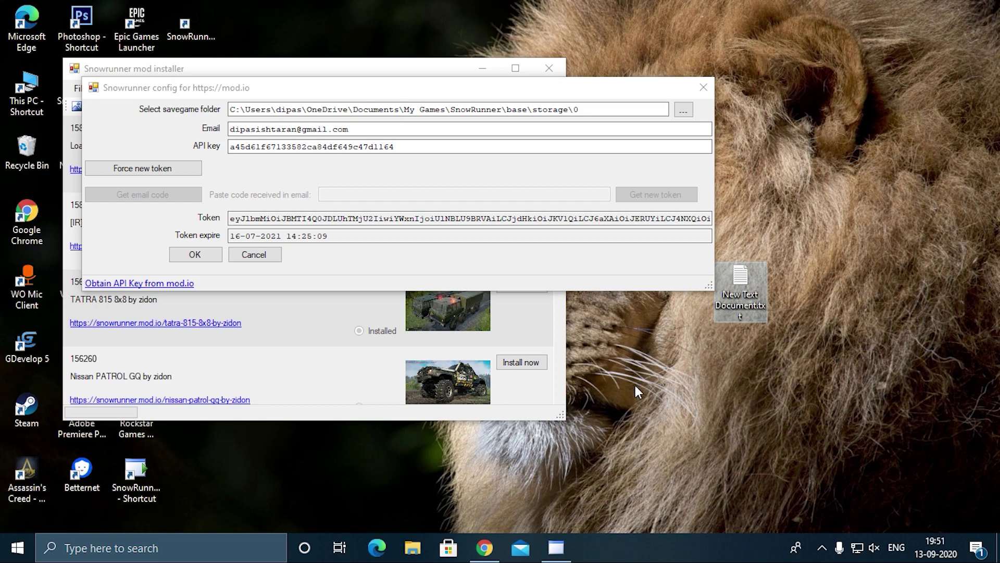
Step: Close the mod.io configuration dialog and the SnowRunner mod installer
left_click(442, 261)
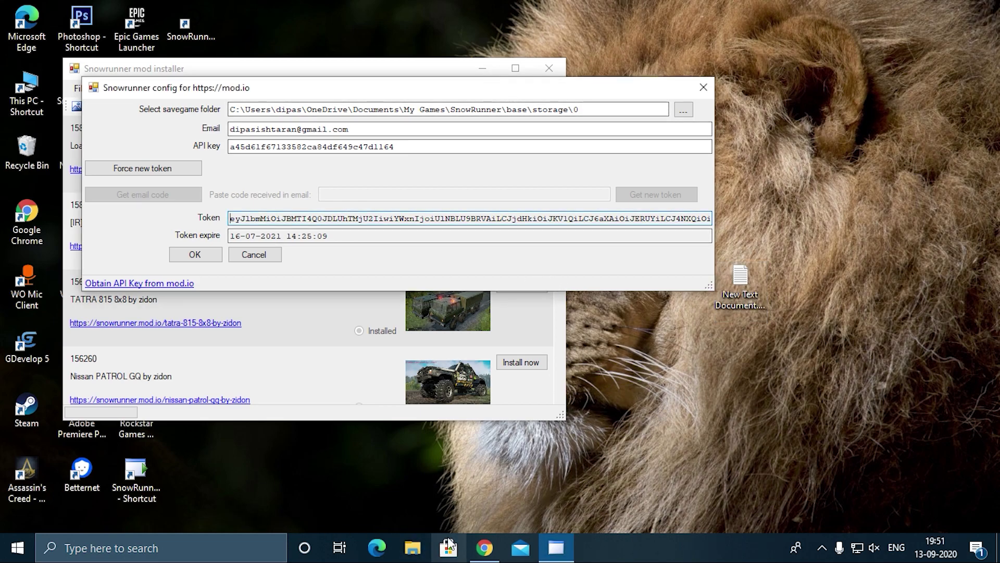
left_click(703, 90)
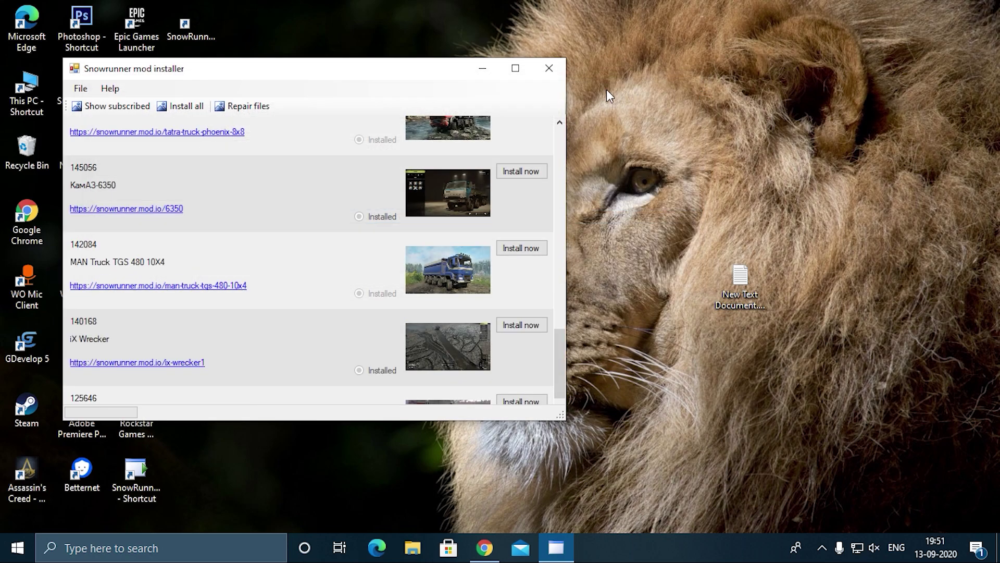
left_click(548, 68)
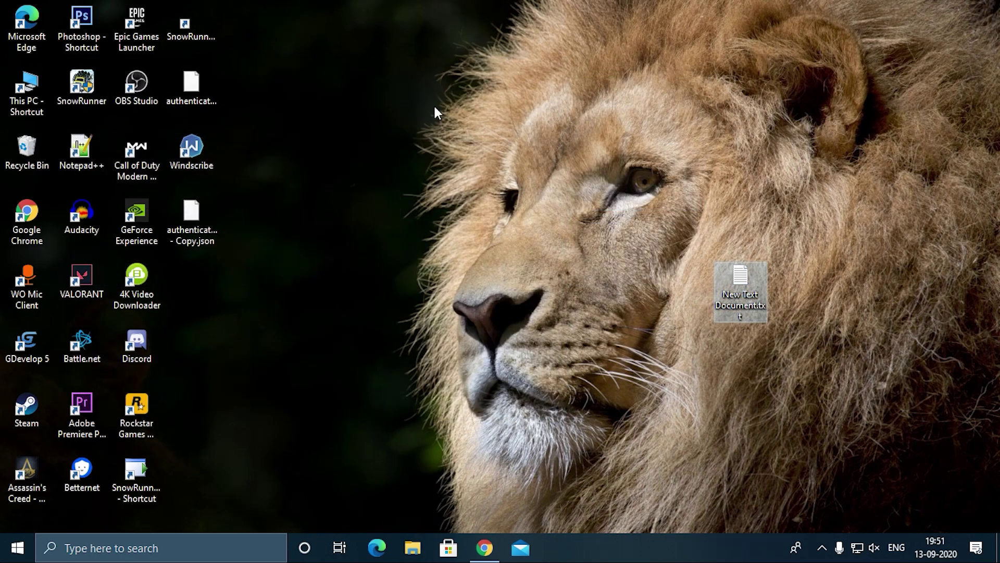
Step: Open 'authentication - Copy.json' in Notepad and copy all of its JSON text
double_click(192, 211)
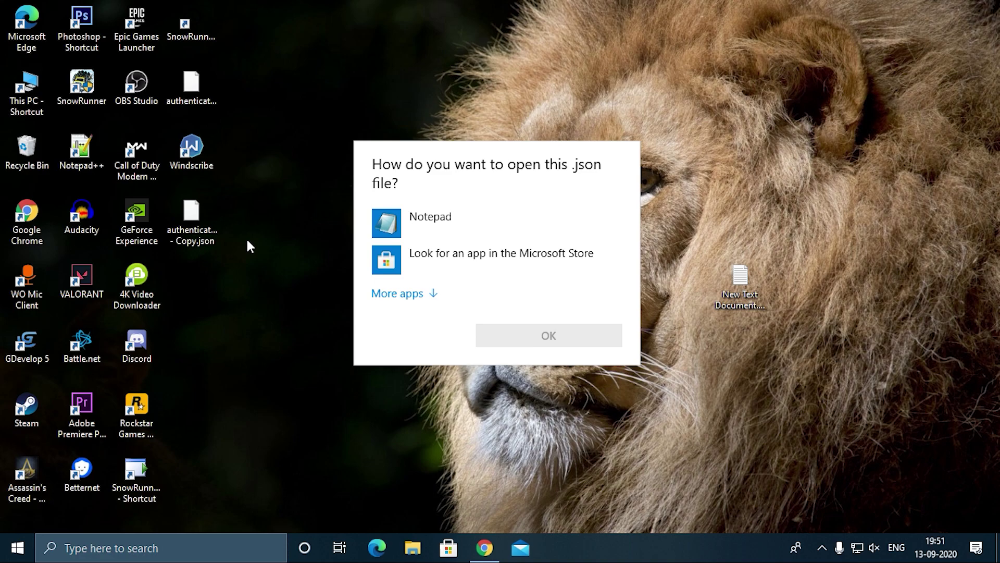
left_click(402, 224)
left_click(523, 339)
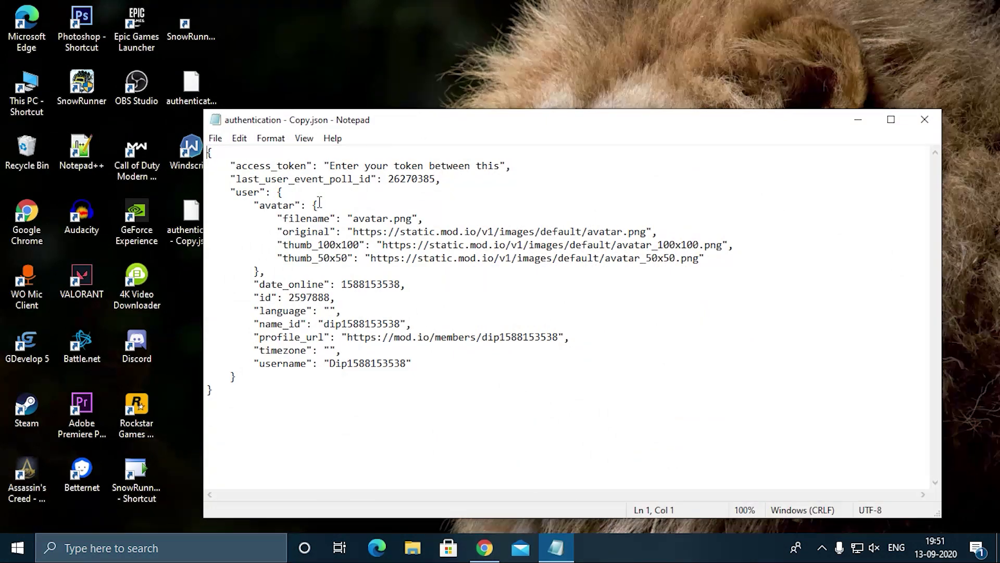
left_click_drag(222, 400, 203, 153)
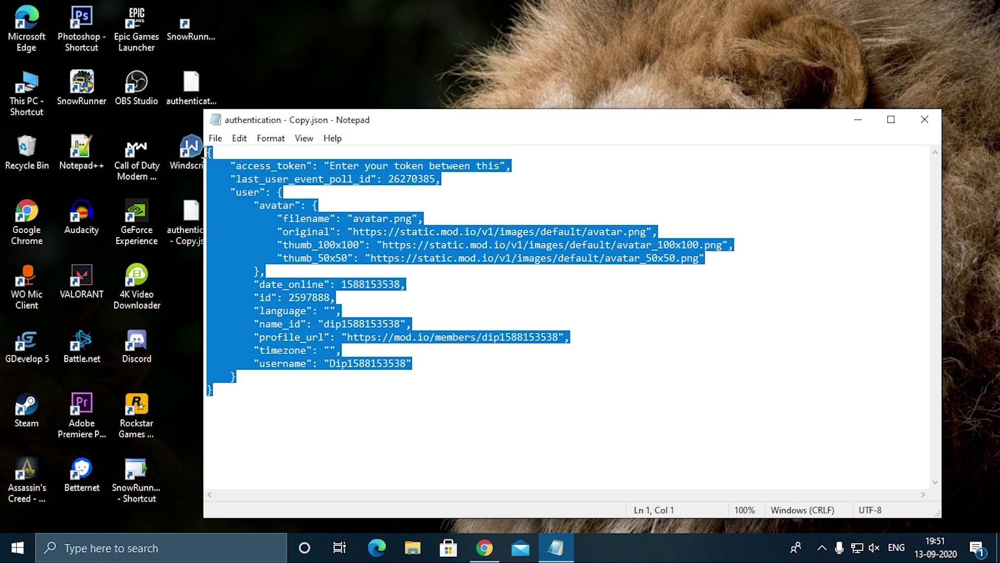
right_click(251, 214)
left_click(291, 262)
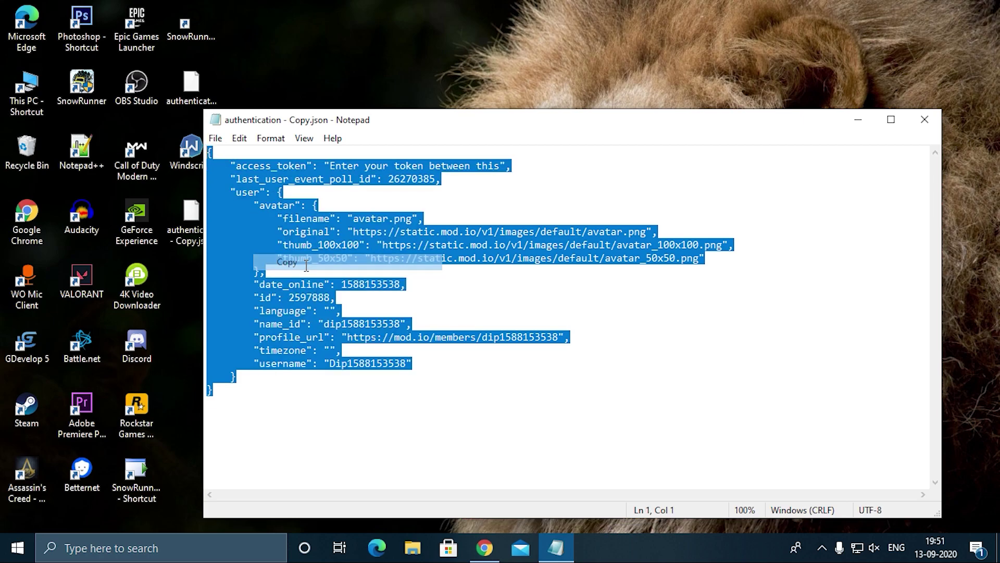
left_click(190, 334)
left_click(858, 119)
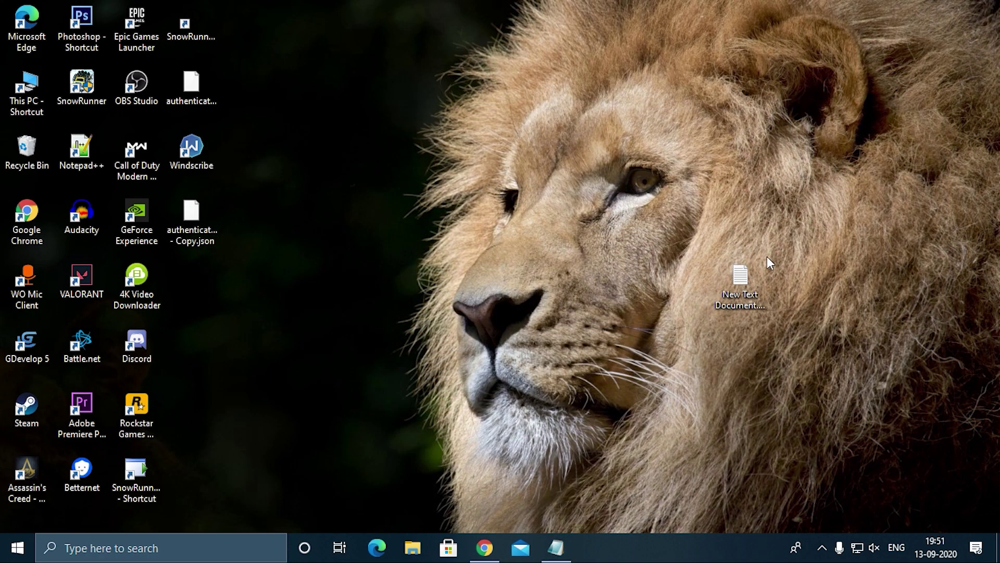
Step: Paste the JSON into New Text Document.txt and erase the access_token placeholder, leaving empty quotes
double_click(753, 284)
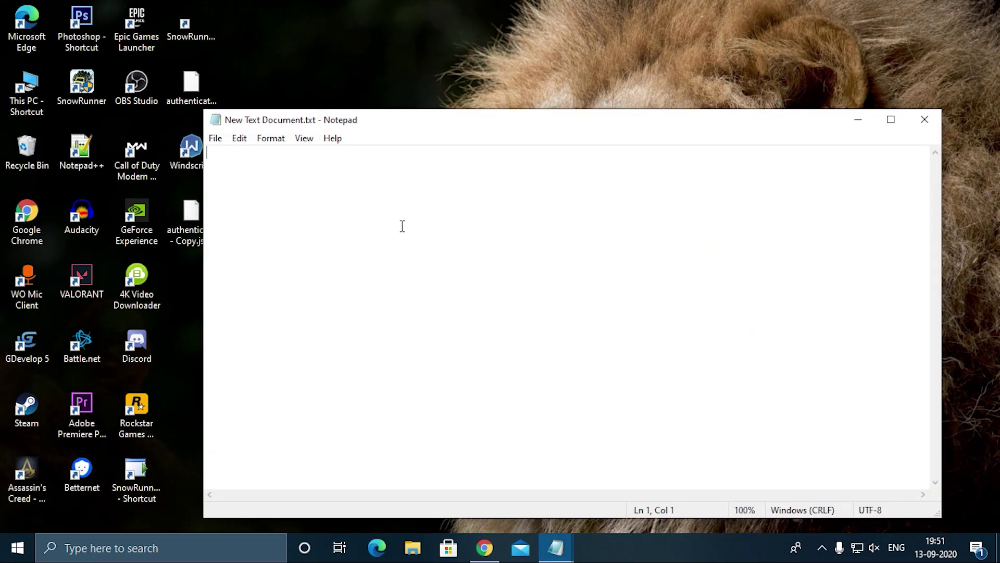
key("ctrl+v")
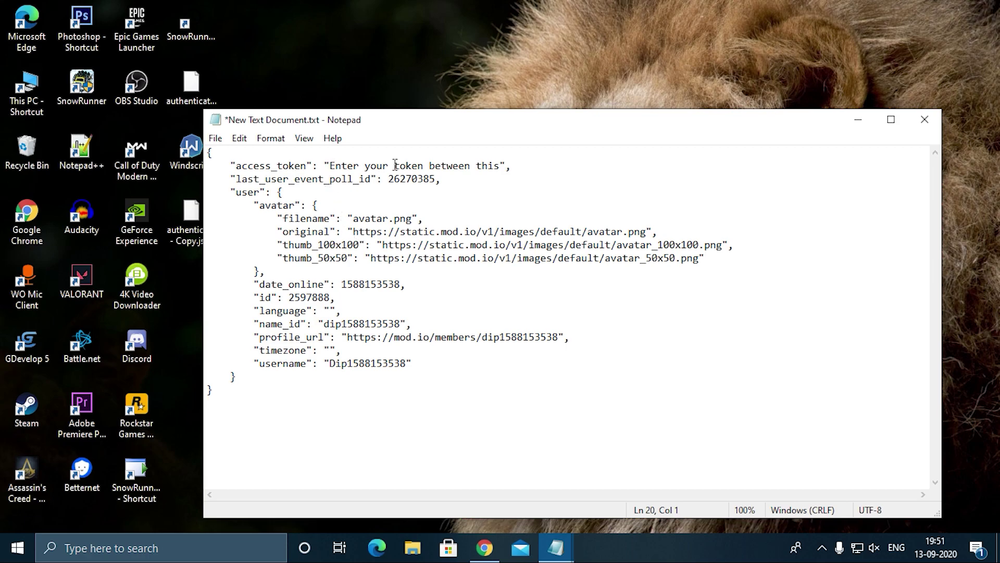
left_click(499, 166)
left_click(330, 166)
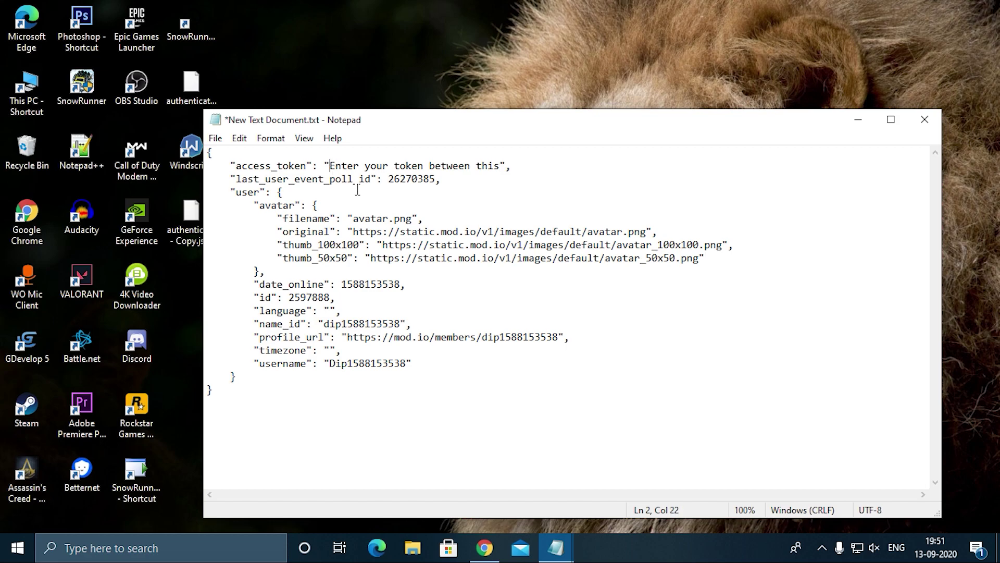
left_click(500, 166)
key("BackSpace")
key("BackSpace")
key("BackSpace")
key("BackSpace")
key("BackSpace")
key("BackSpace")
key("BackSpace")
key("BackSpace")
key("BackSpace")
key("BackSpace")
key("BackSpace")
key("BackSpace")
key("BackSpace")
key("BackSpace")
key("BackSpace")
key("BackSpace")
key("BackSpace")
key("BackSpace")
key("BackSpace")
key("BackSpace")
key("BackSpace")
key("BackSpace")
key("BackSpace")
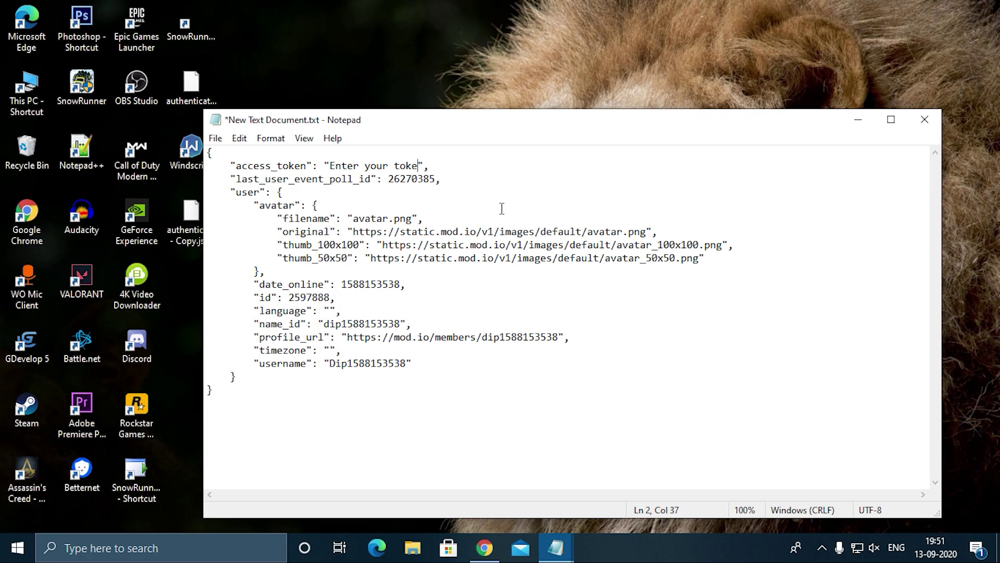
key("BackSpace")
key("BackSpace")
key("BackSpace")
key("BackSpace")
key("BackSpace")
key("BackSpace")
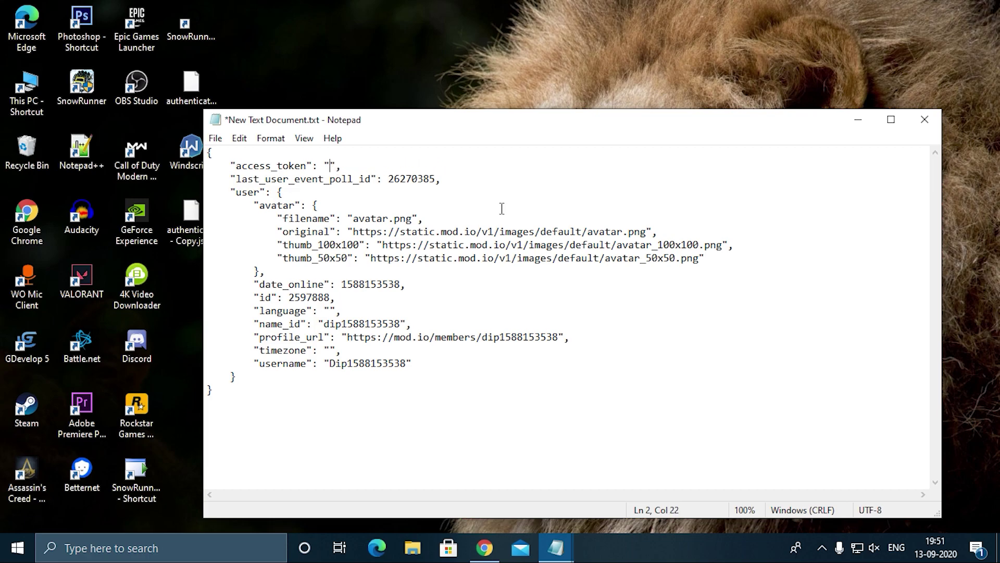
left_click(171, 349)
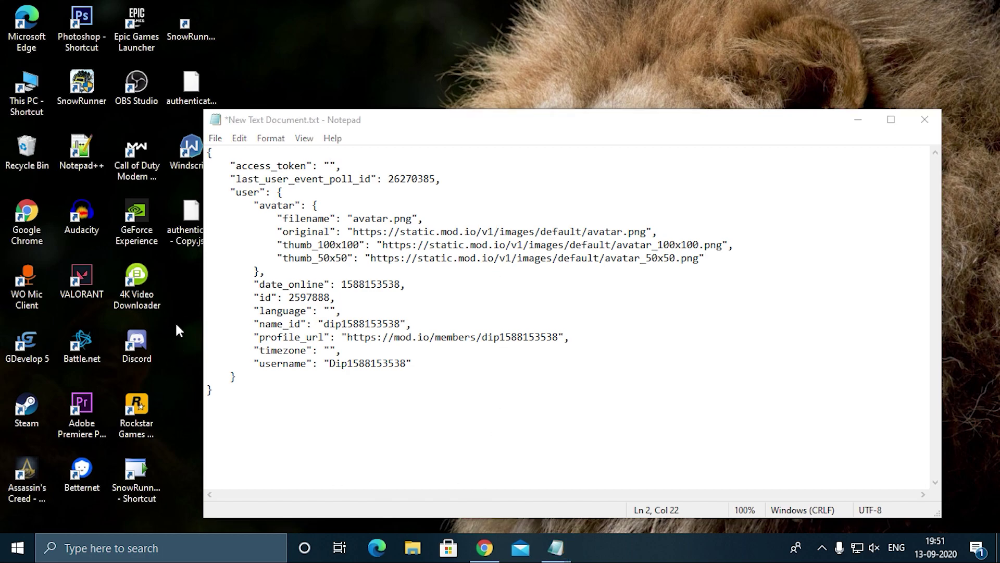
Step: Relaunch the installer in Subscribed mods install mode and open its mod.io Options
double_click(143, 455)
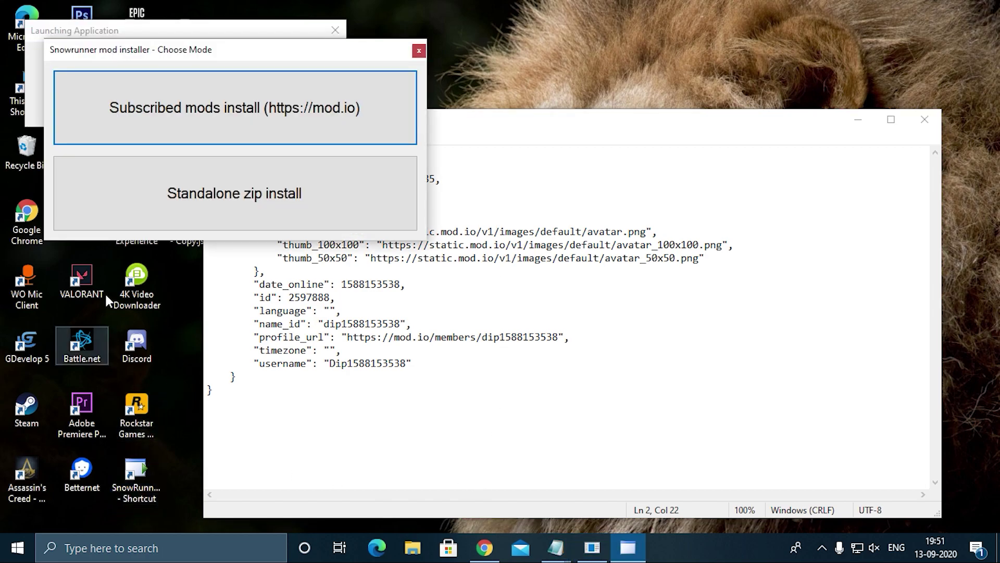
left_click(244, 129)
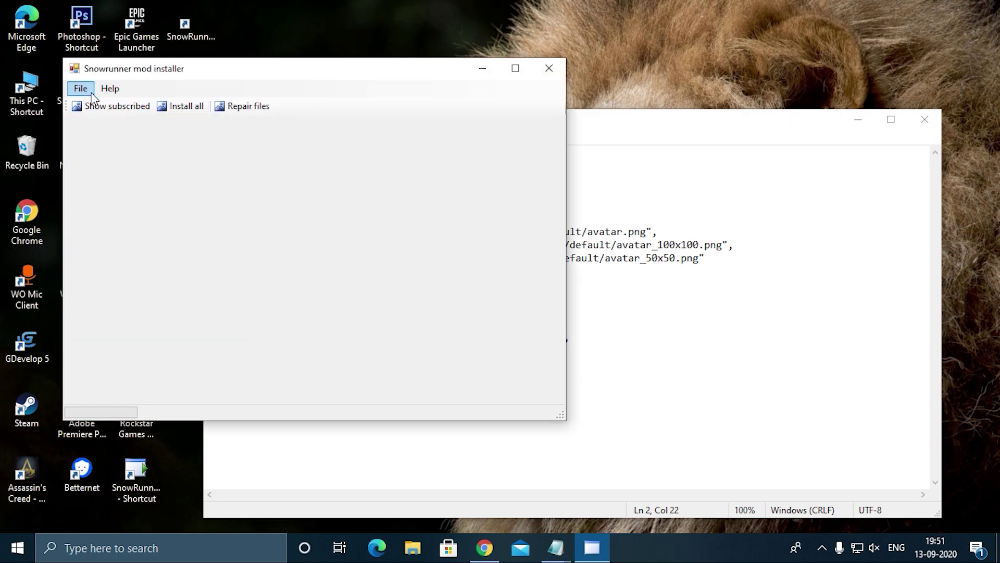
left_click(82, 89)
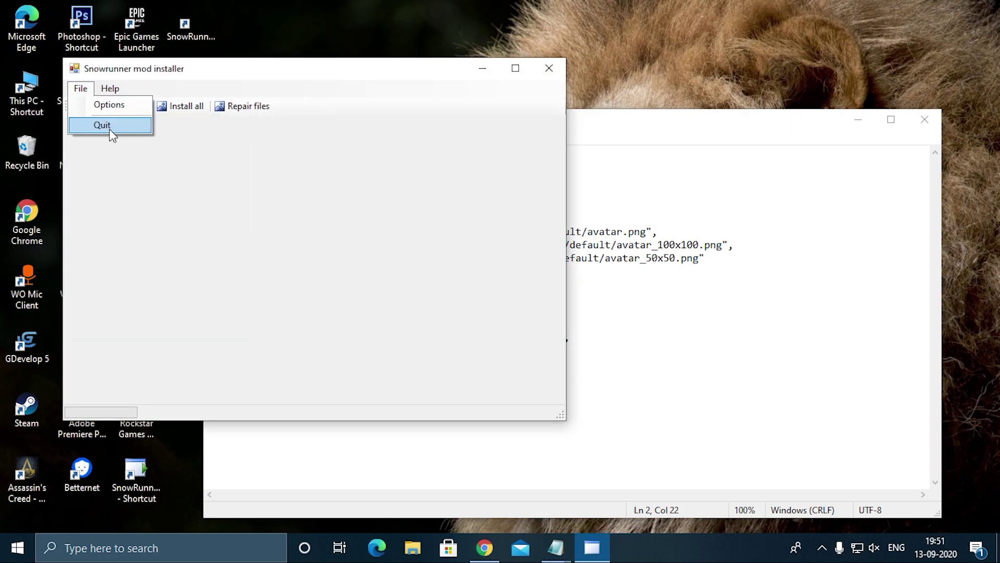
left_click(106, 105)
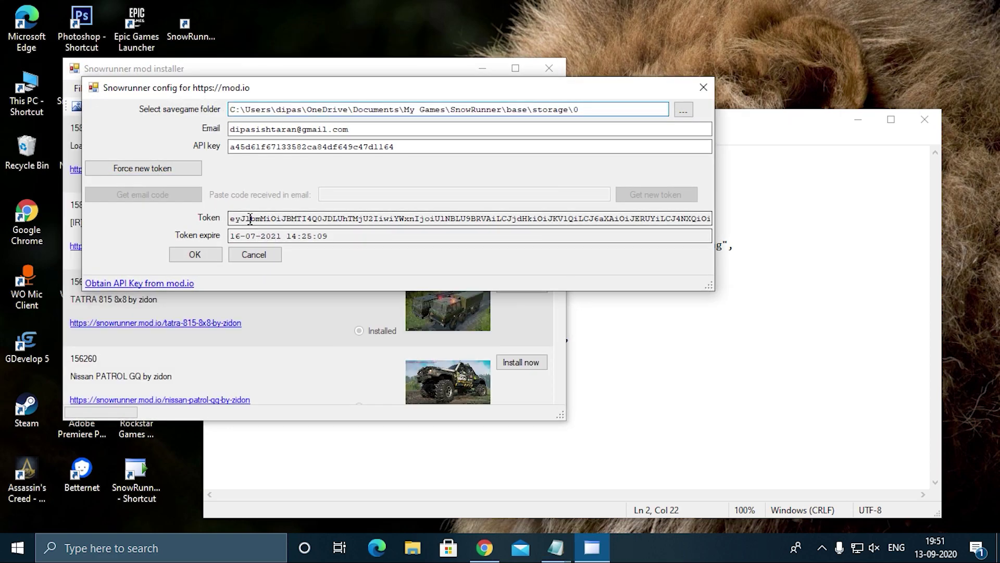
Step: Select the entire saved token in the Token field and copy it
left_click_drag(250, 219, 230, 219)
left_click(254, 220)
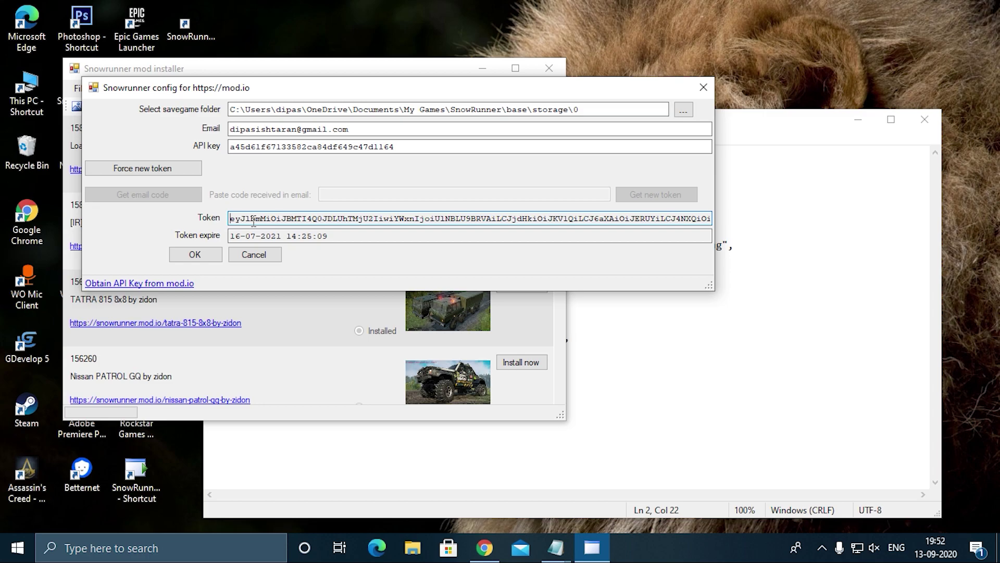
key("shift+Right")
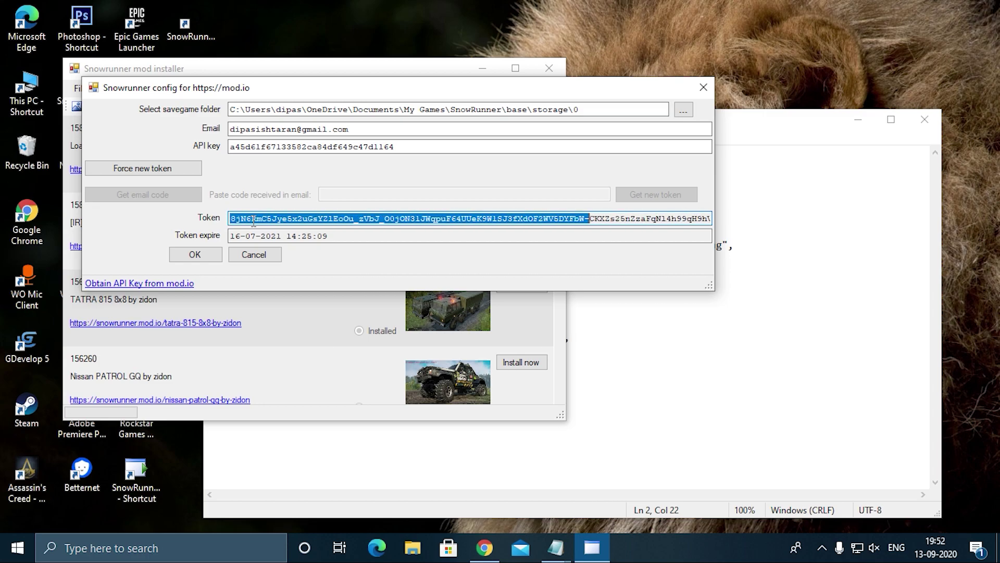
key("shift+End")
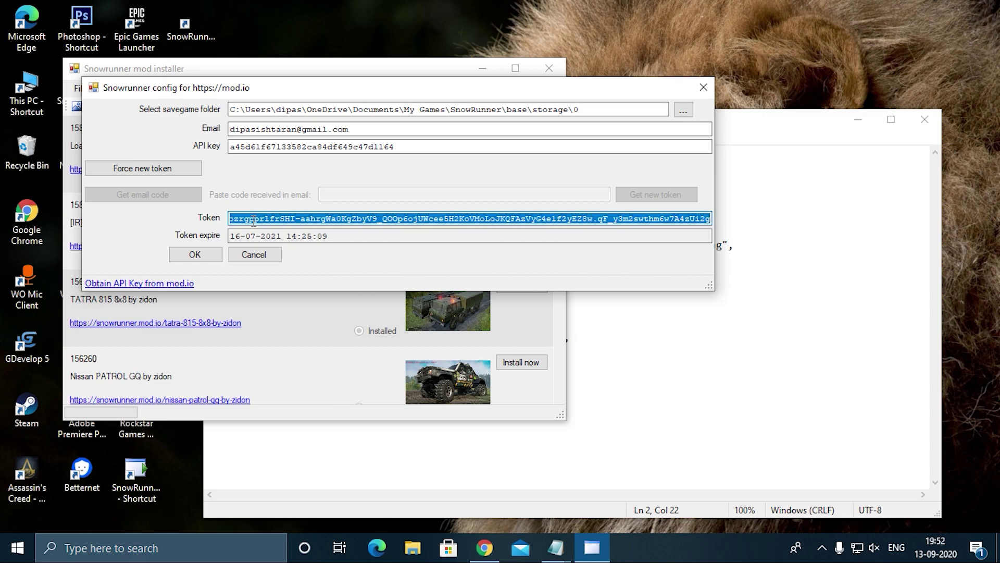
right_click(323, 221)
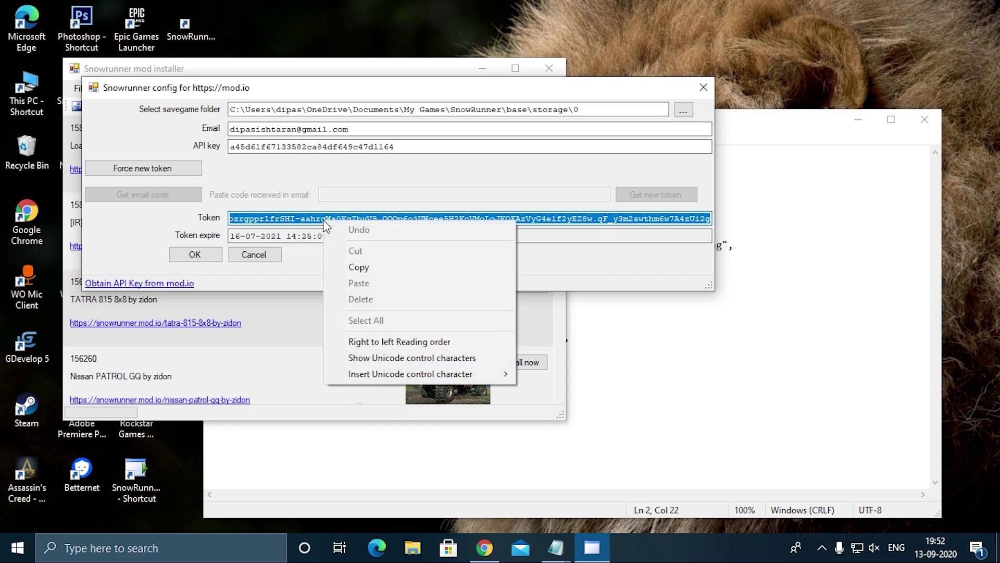
left_click(355, 270)
Step: Paste the copied token between the empty access_token quotes in New Text Document.txt
left_click(616, 356)
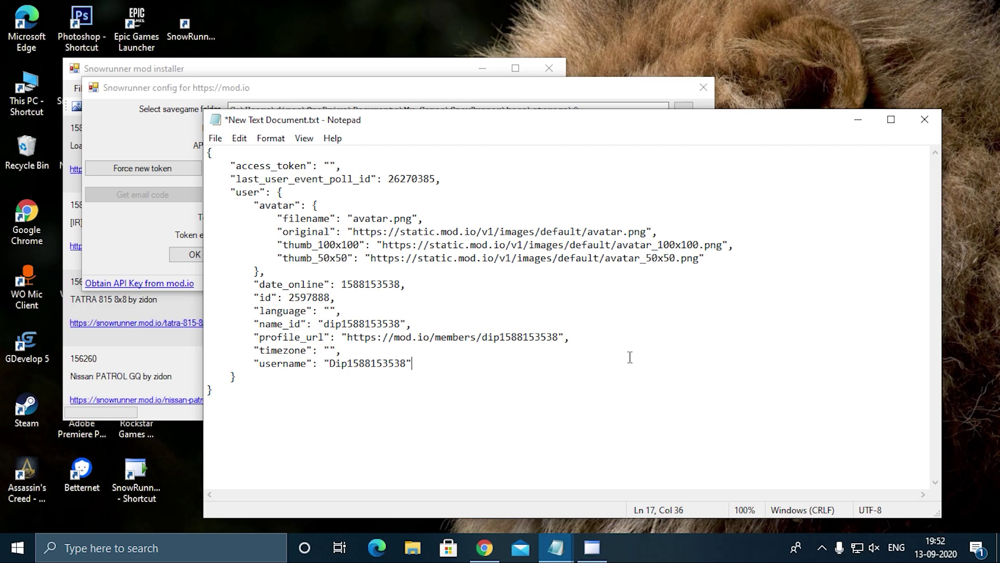
left_click(330, 165)
key("ctrl+v")
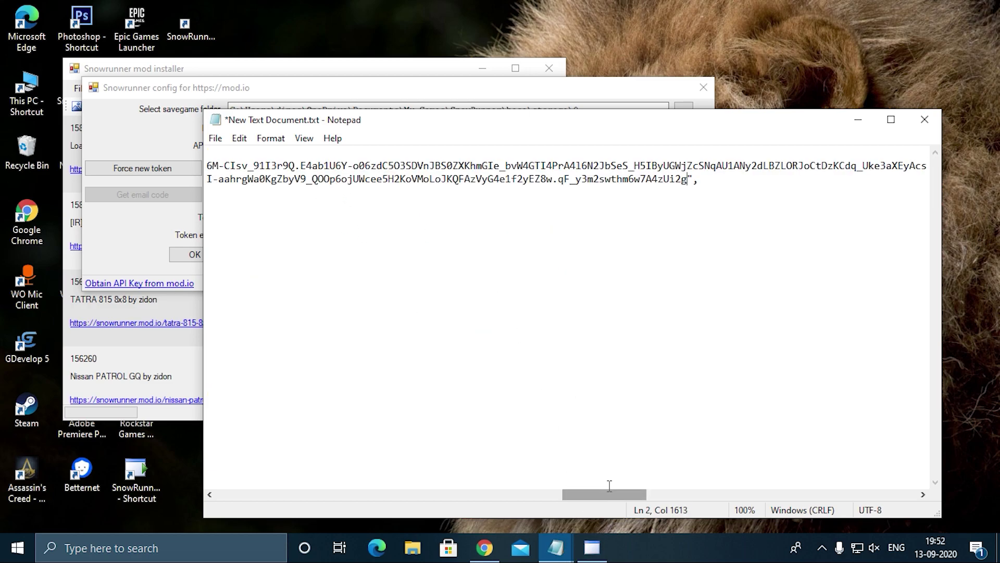
left_click_drag(599, 494, 286, 497)
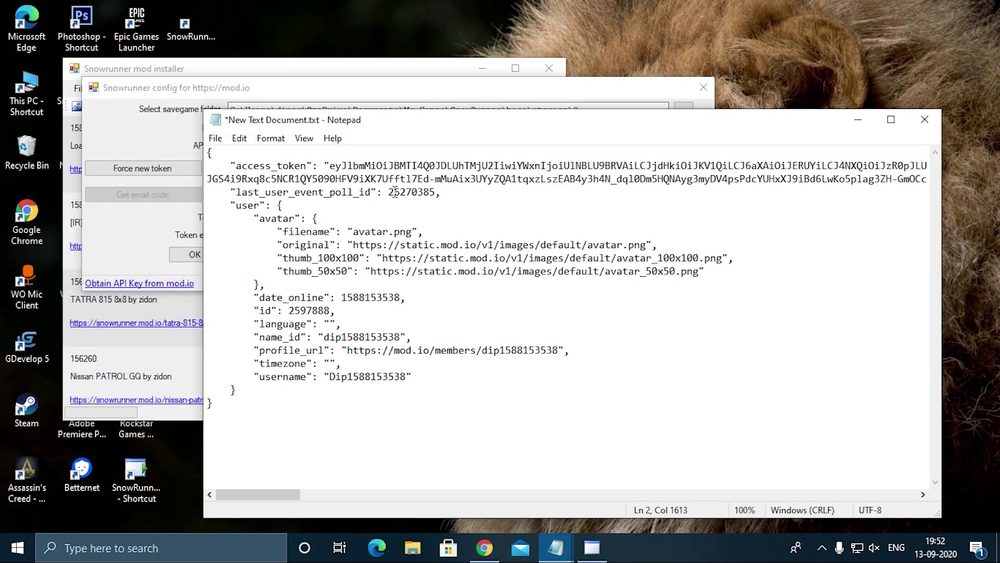
Step: Review the JSON's last_user_event_poll_id, avatar block and date_online values
left_click_drag(395, 191, 436, 192)
left_click(484, 216)
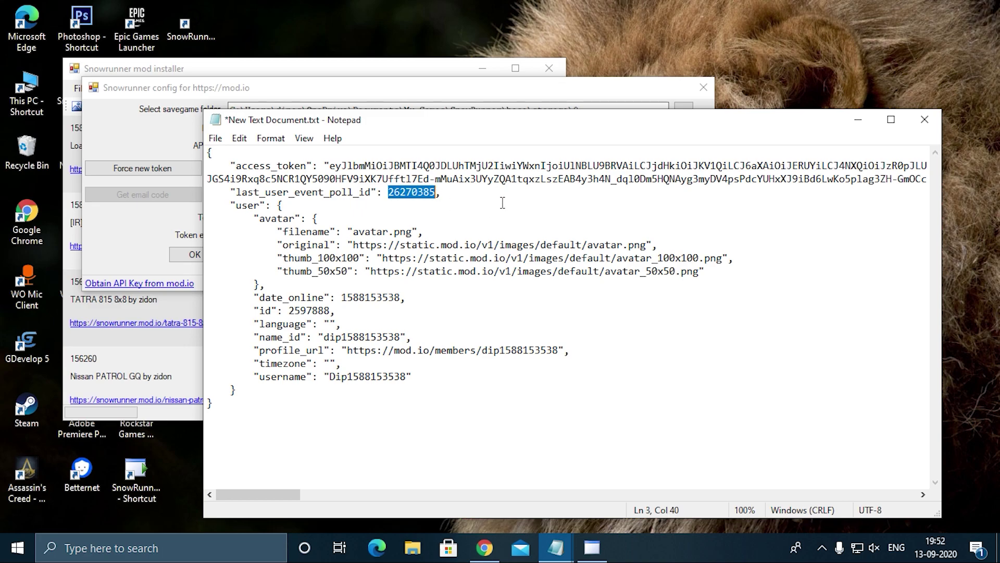
left_click(502, 203)
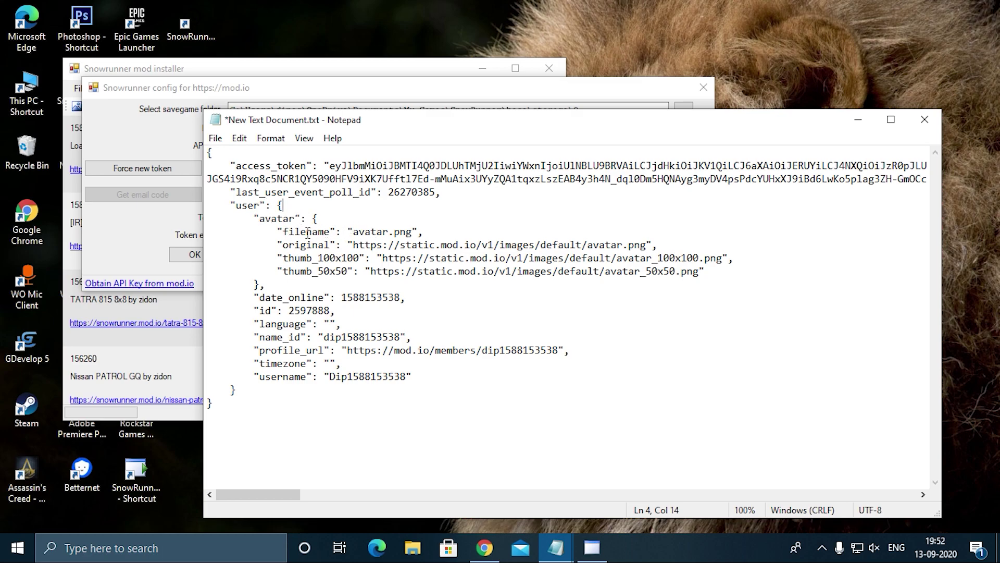
left_click_drag(276, 232, 426, 282)
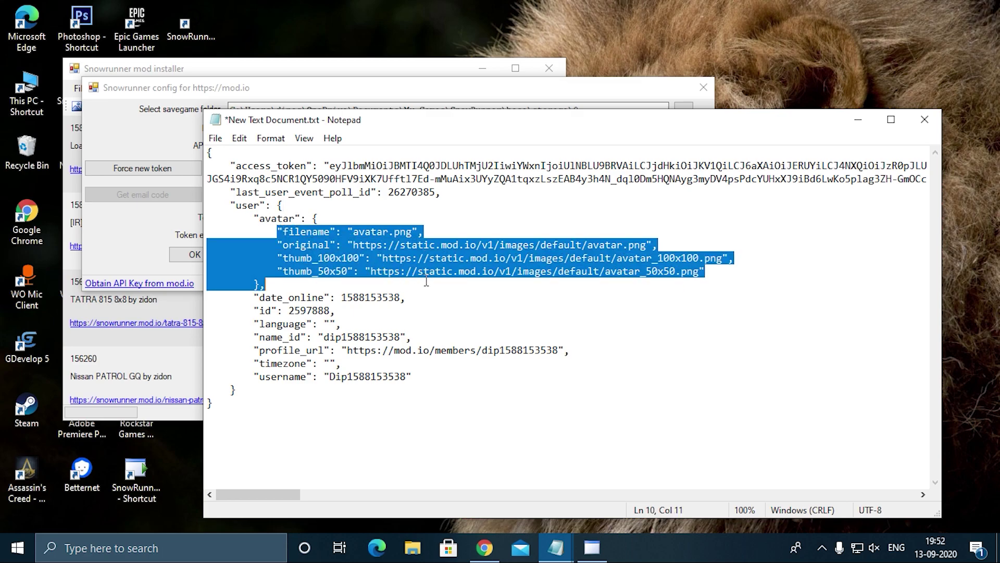
left_click(667, 323)
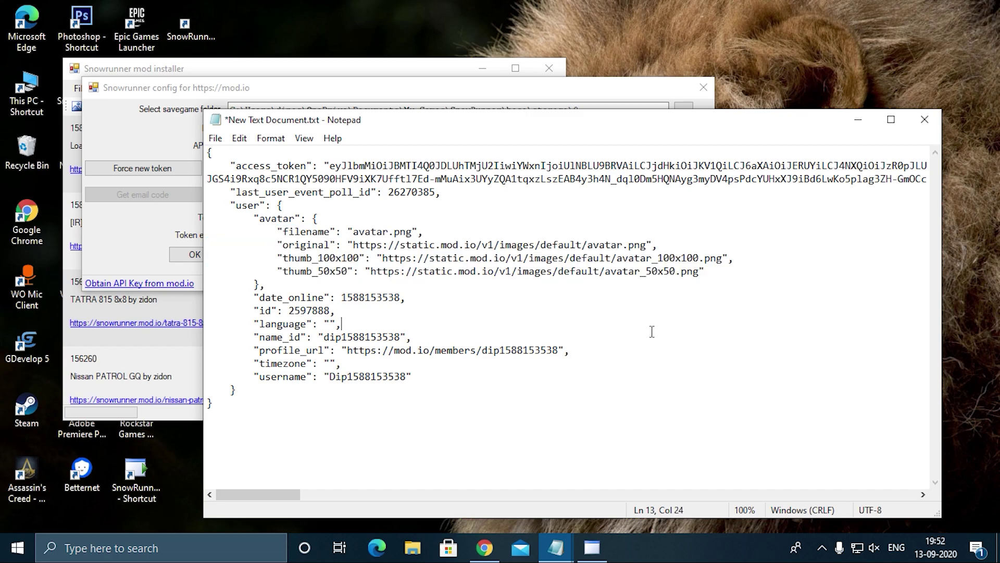
left_click_drag(344, 296, 404, 297)
left_click(443, 301)
Step: Switch to Chrome and open the mod.io Edit profile page from the sidebar
left_click(485, 547)
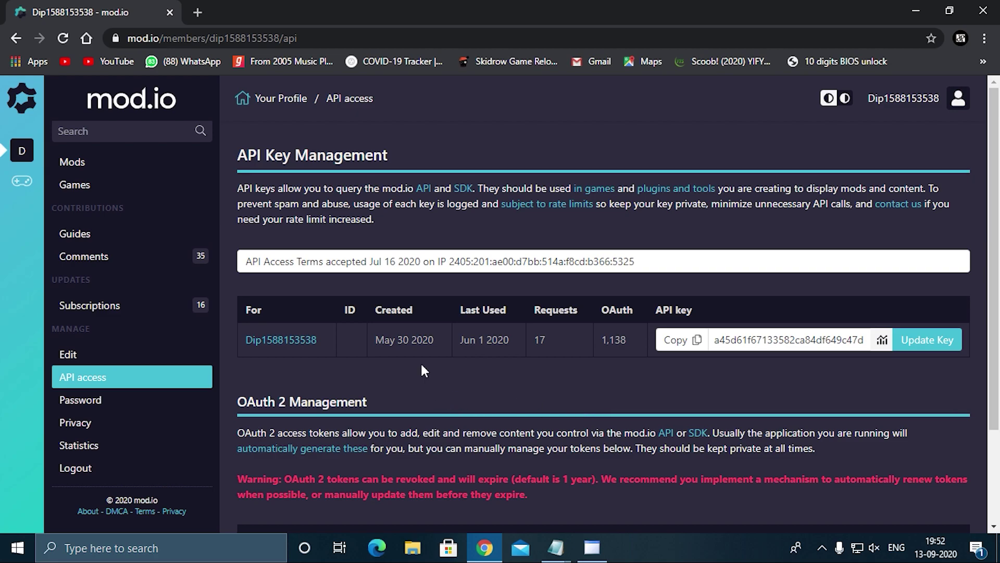
left_click(125, 359)
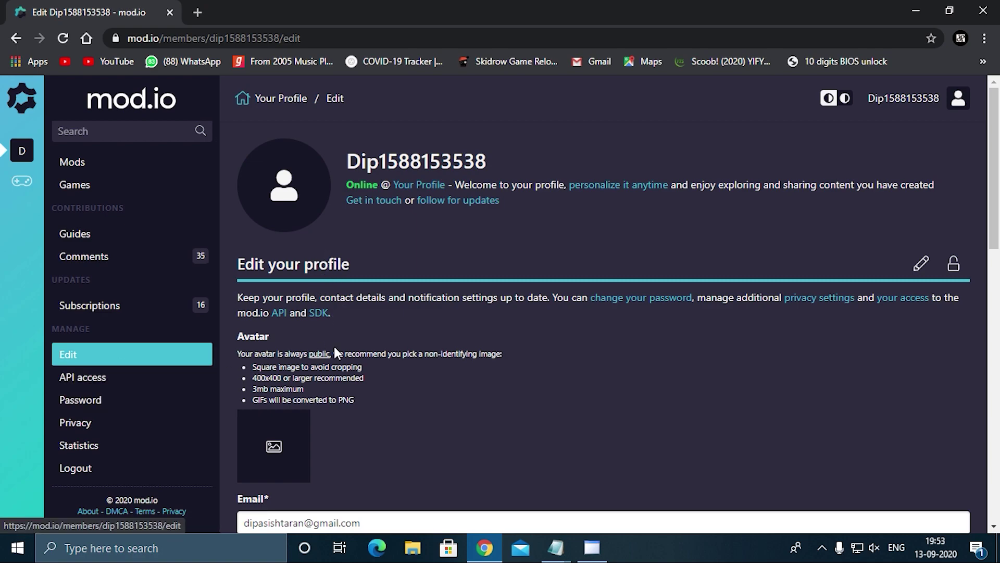
Step: Scroll through the Edit profile fields and check the digits in the profile username
scroll(335, 351, "down", 5)
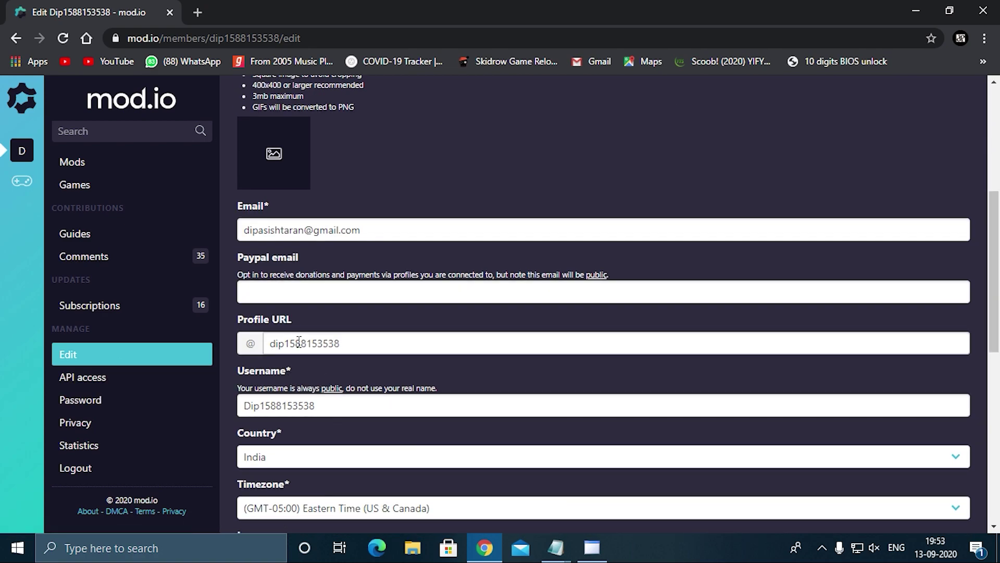
scroll(339, 359, "up", 5)
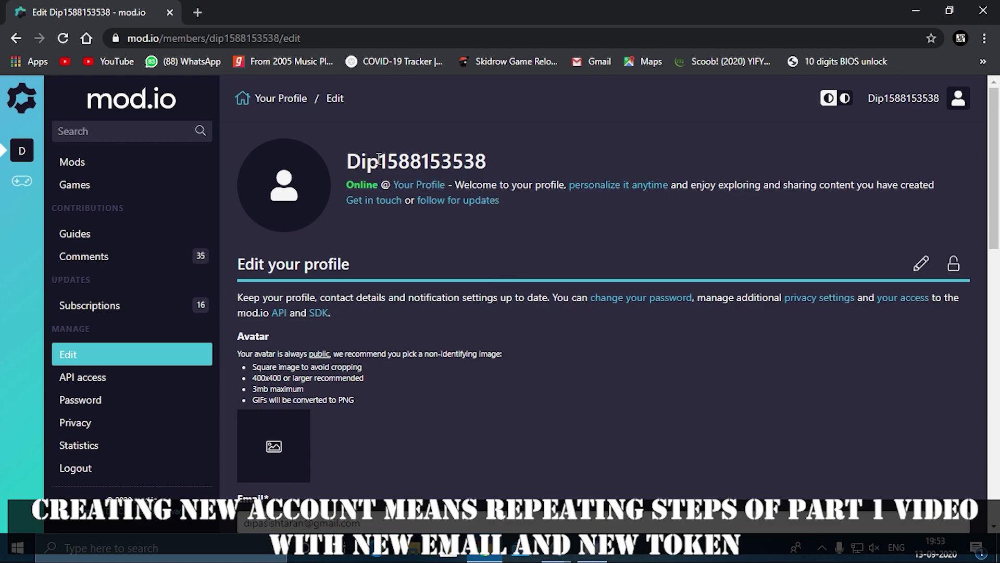
left_click_drag(382, 158, 496, 155)
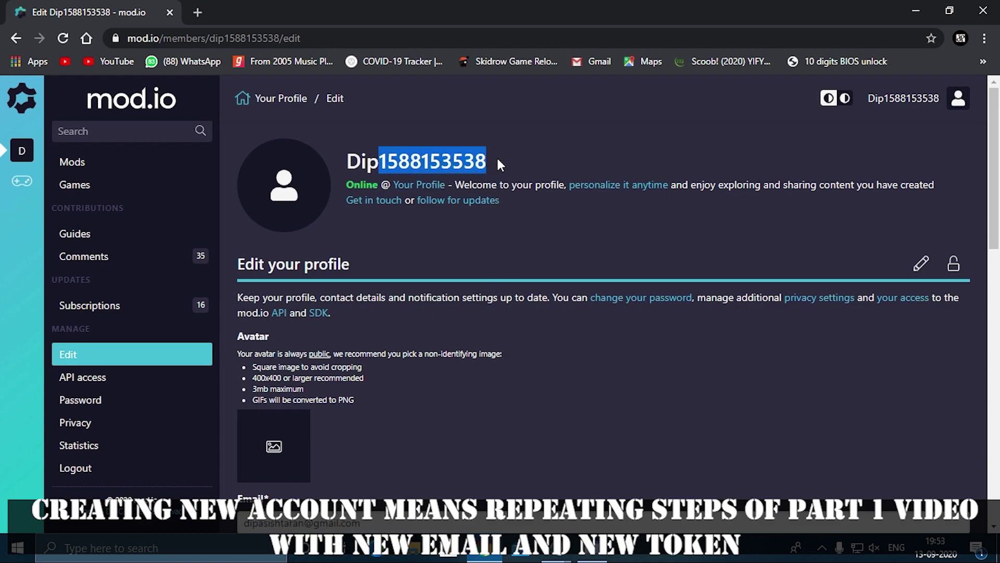
left_click(523, 230)
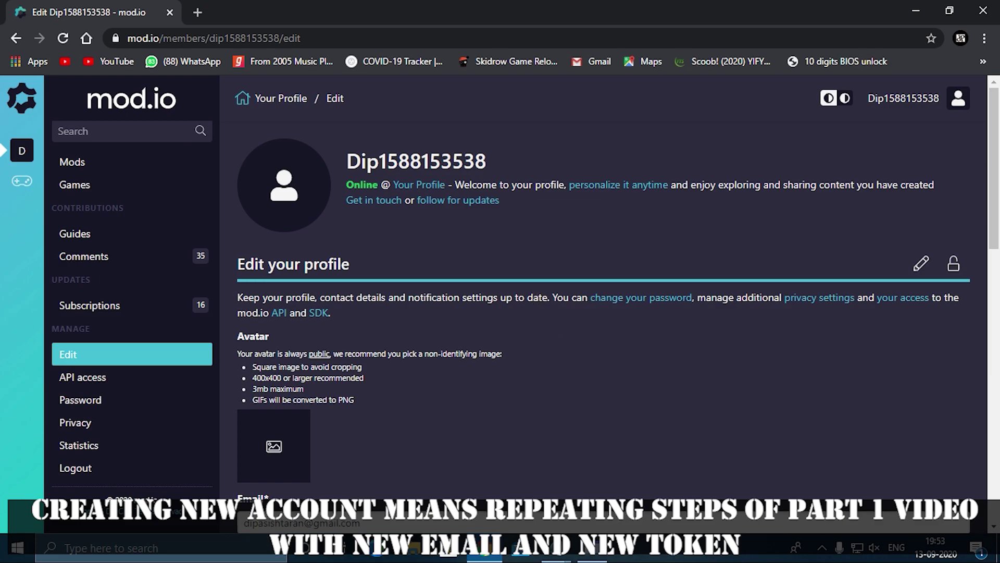
Step: Bring New Text Document.txt in Notepad back to the front
mouse_move(592, 547)
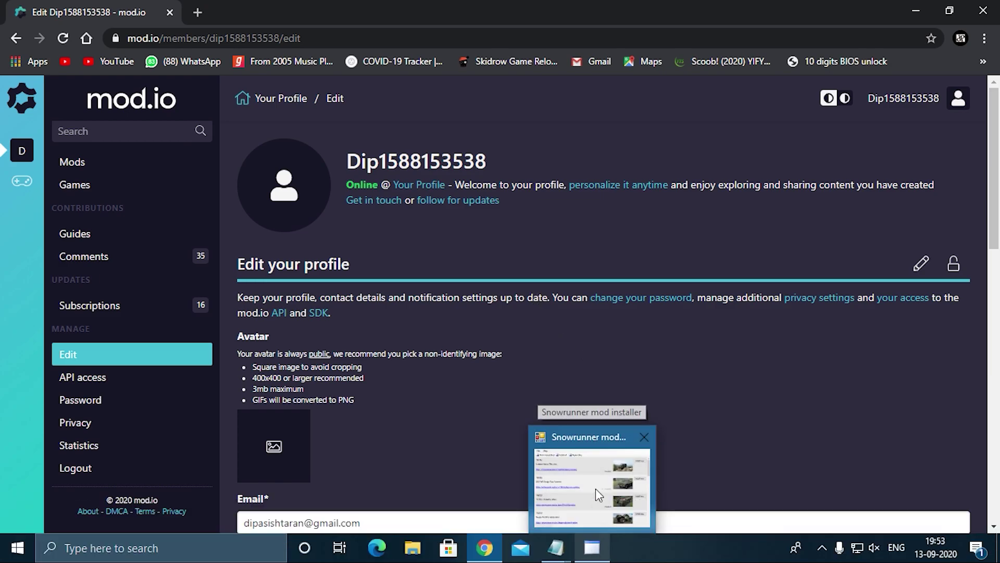
mouse_move(595, 489)
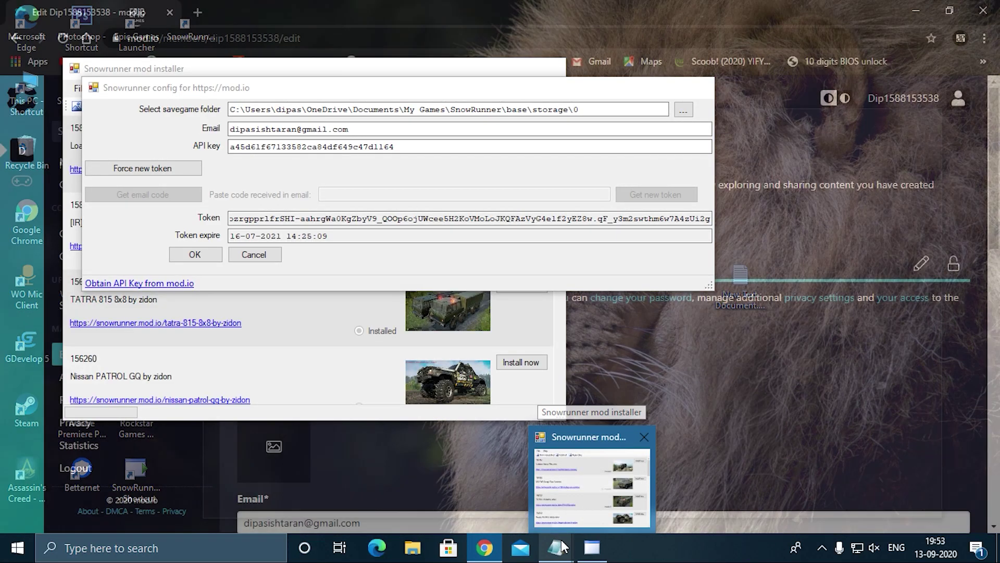
mouse_move(556, 547)
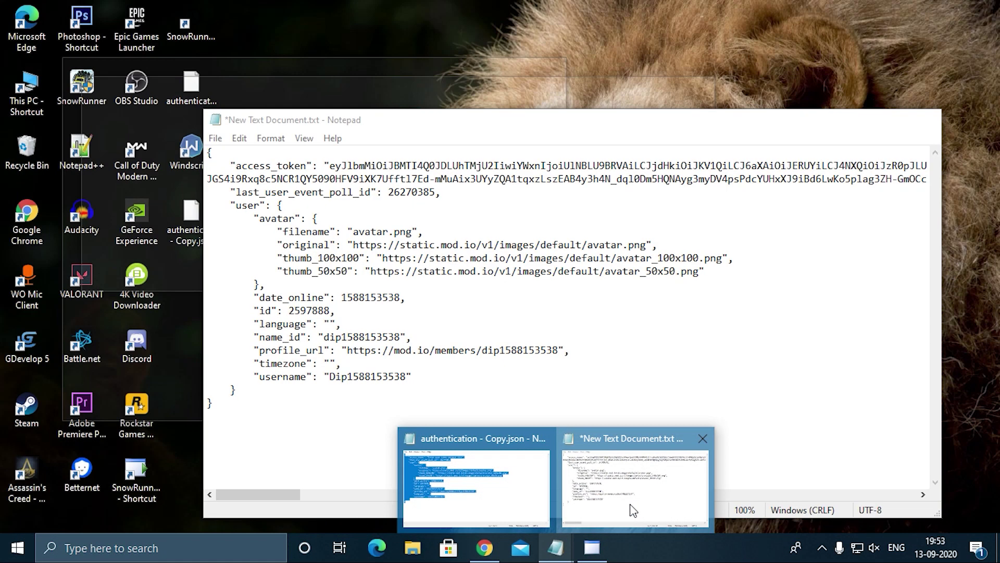
left_click(633, 510)
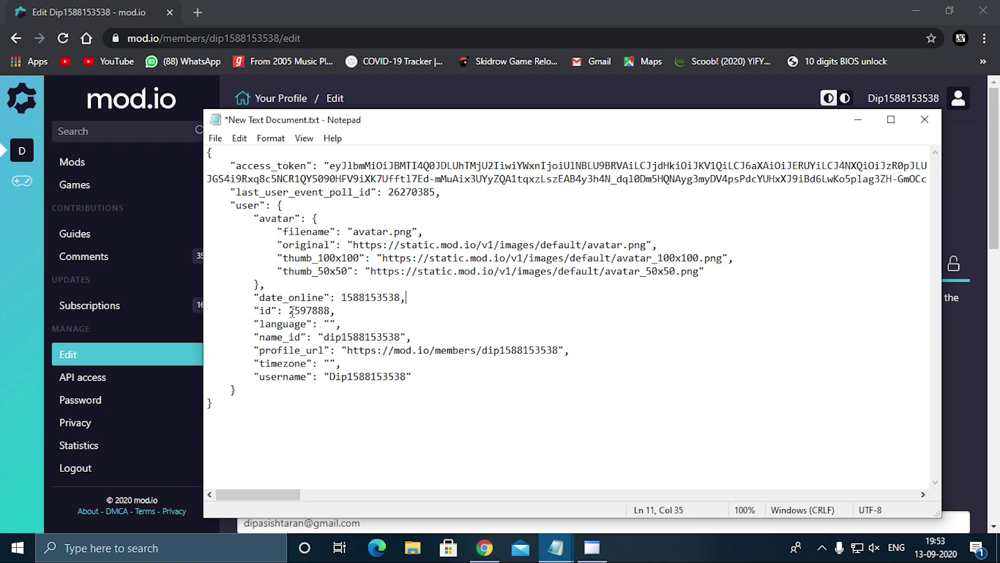
Step: Check the user id and name_id values in the Notepad JSON
left_click_drag(290, 311, 330, 311)
left_click(314, 422)
left_click(331, 321)
left_click_drag(325, 336, 400, 336)
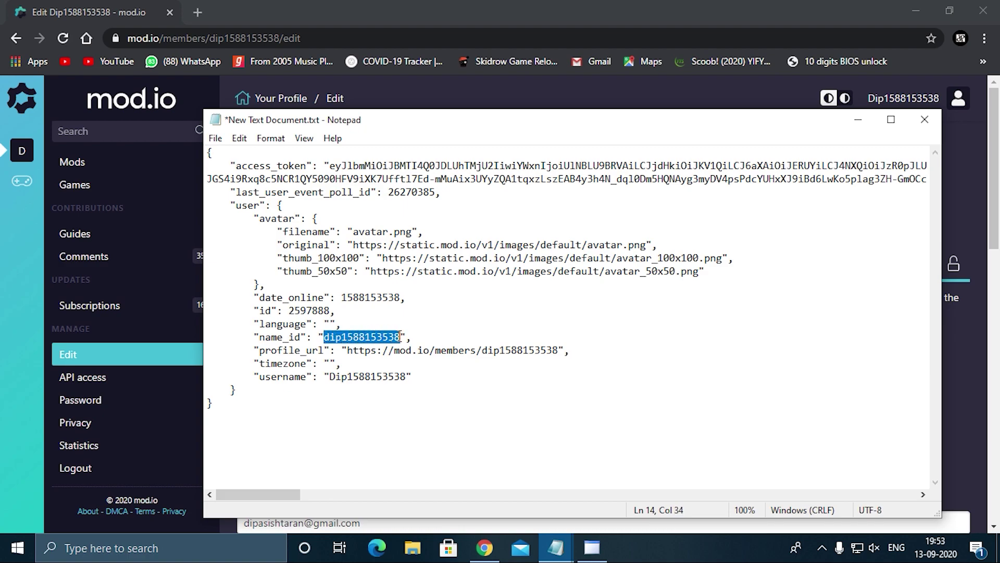
left_click(404, 429)
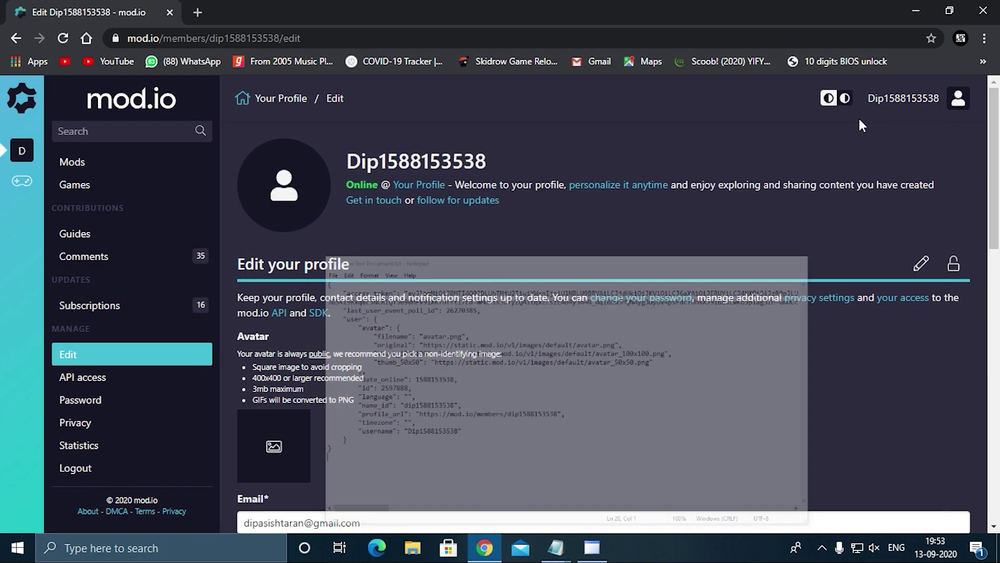
Step: Copy the member id from the mod.io profile page address in Chrome
left_click(858, 119)
left_click(245, 38)
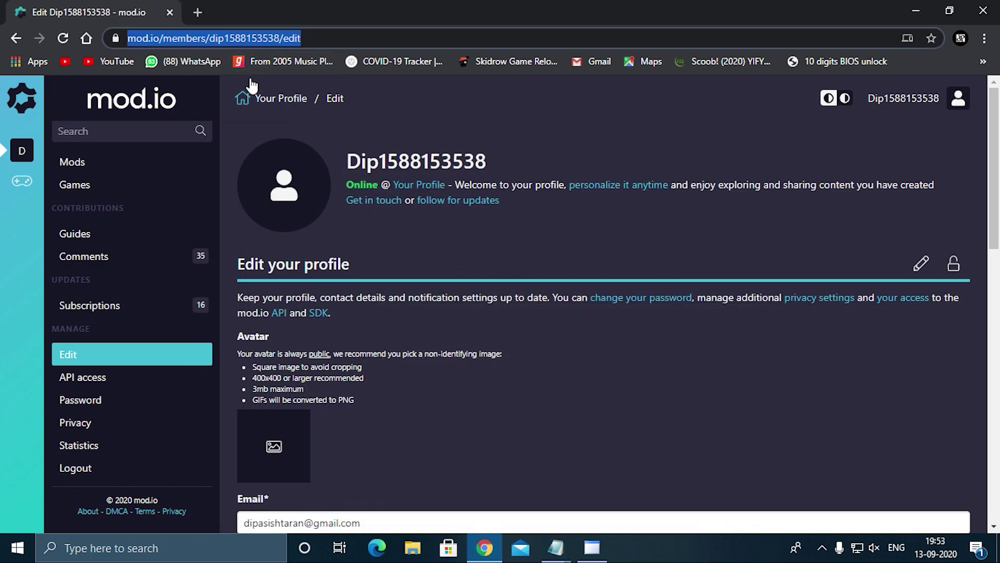
left_click(414, 42)
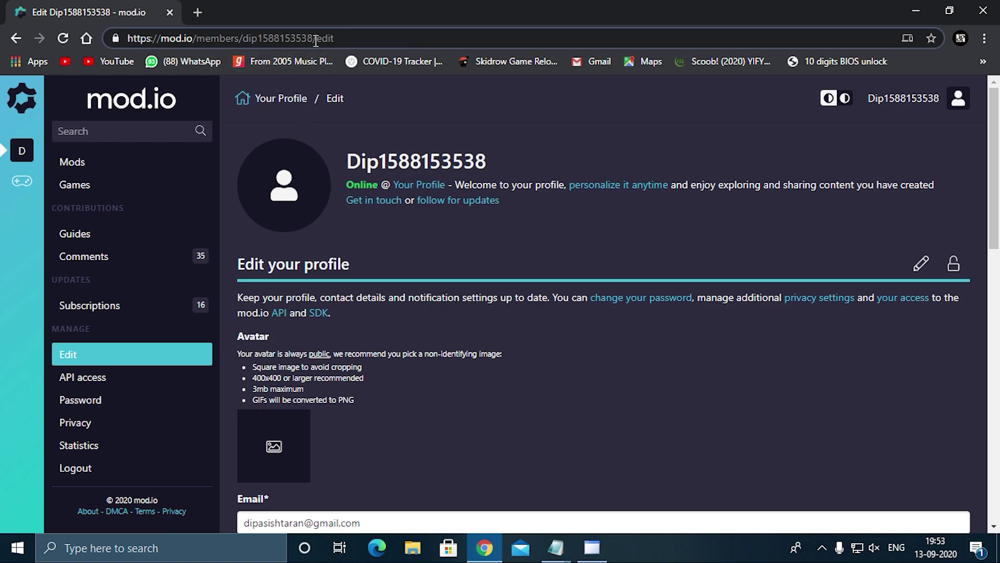
left_click_drag(242, 39, 311, 46)
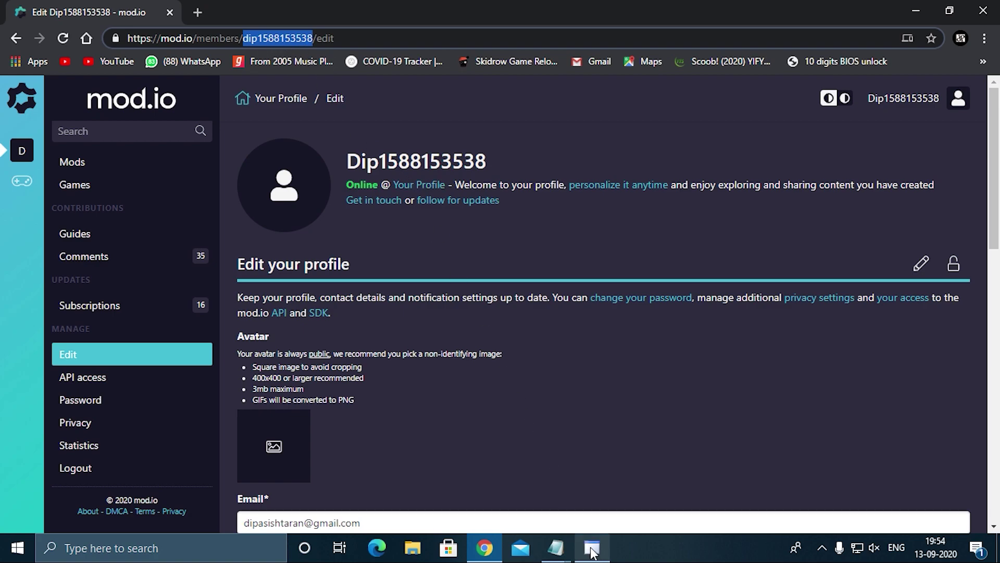
right_click(285, 37)
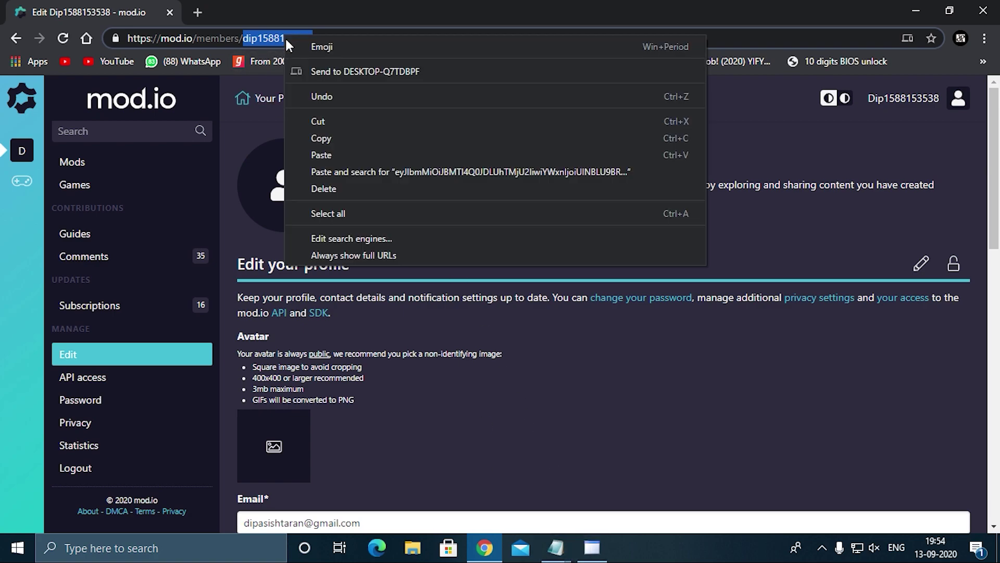
left_click(320, 138)
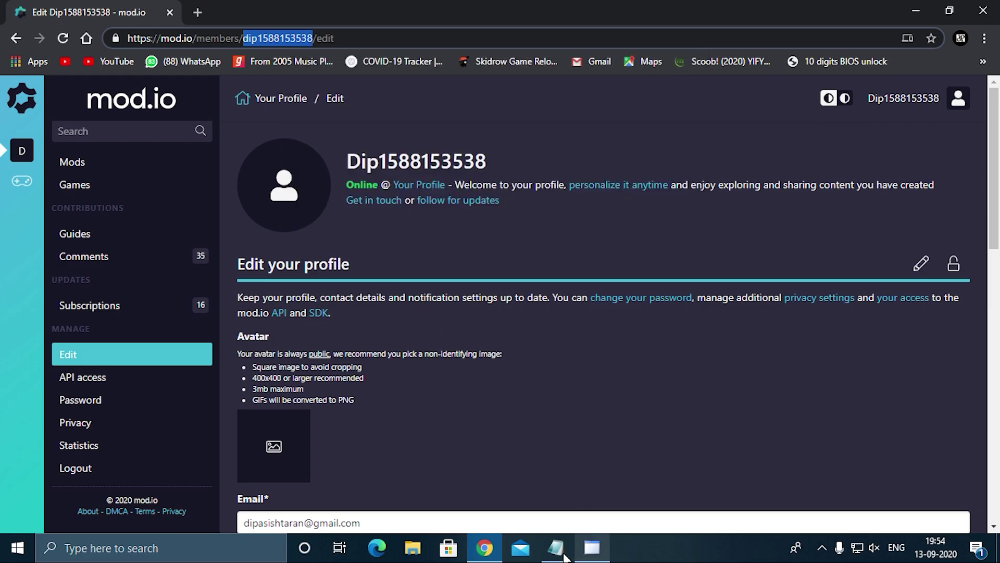
Step: Compare the JSON's name_id and profile_url values against the copied member id
mouse_move(564, 557)
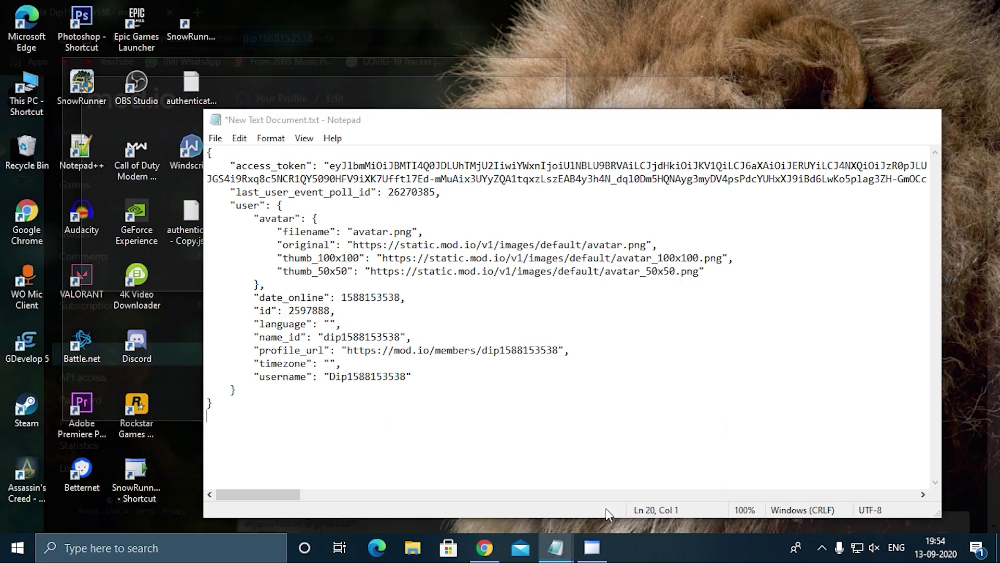
left_click(606, 510)
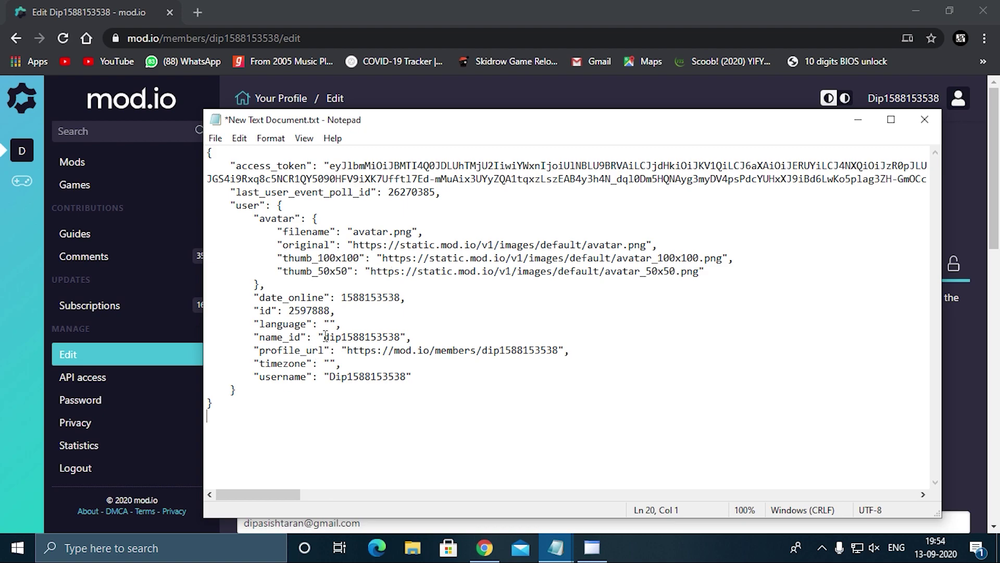
left_click_drag(326, 336, 401, 337)
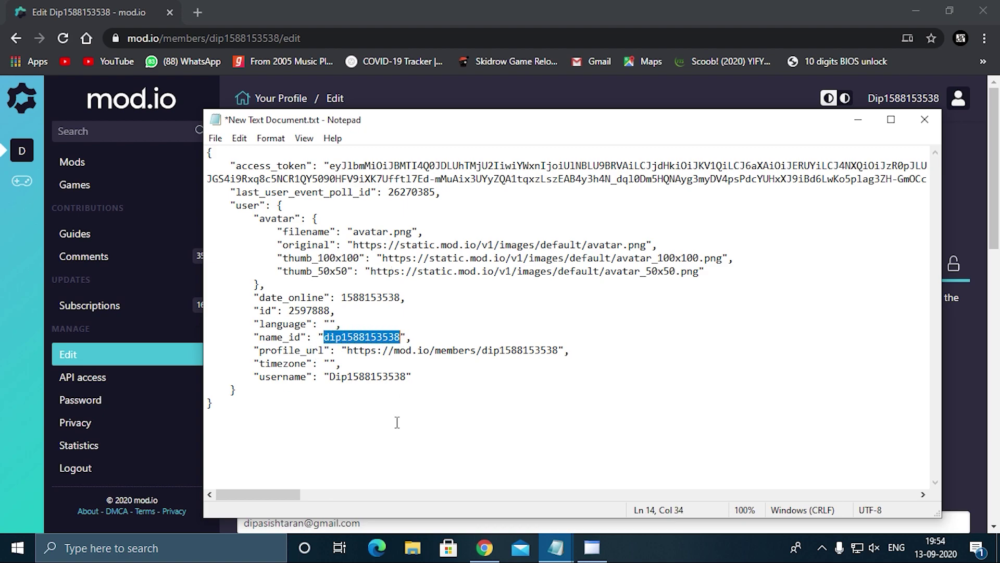
left_click(372, 447)
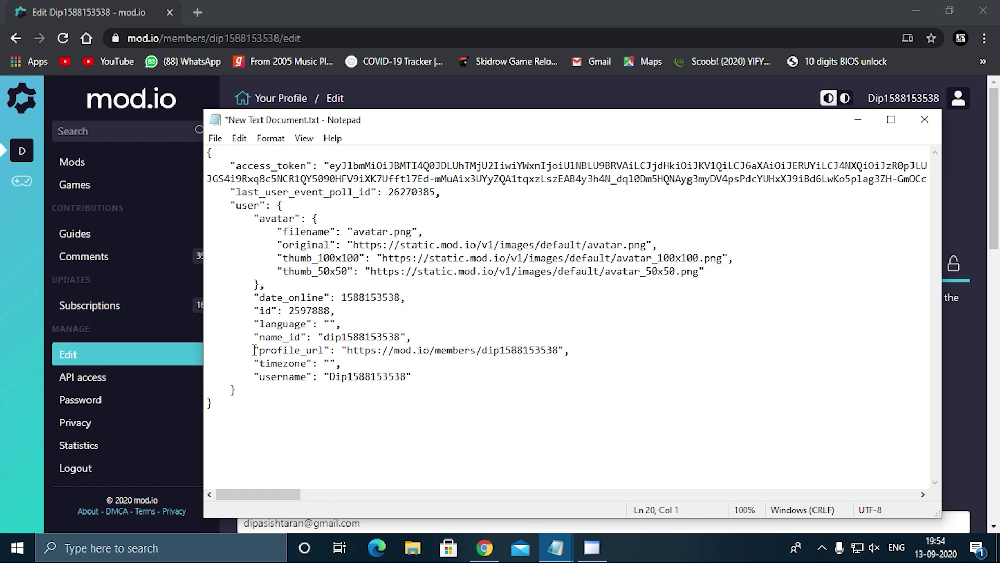
left_click_drag(348, 353, 560, 354)
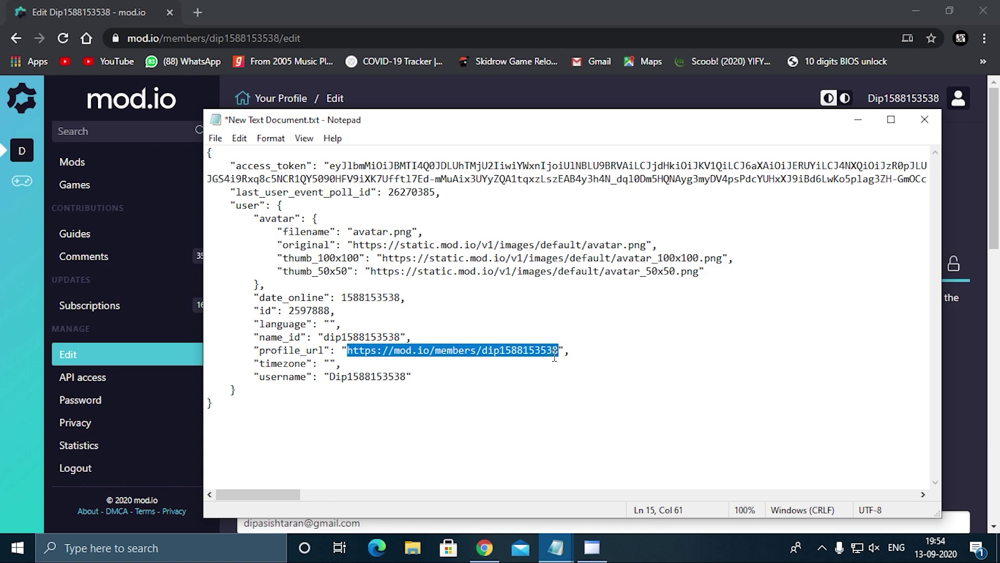
Step: Open the profile's Mods Developed page and select its full page address
left_click(485, 547)
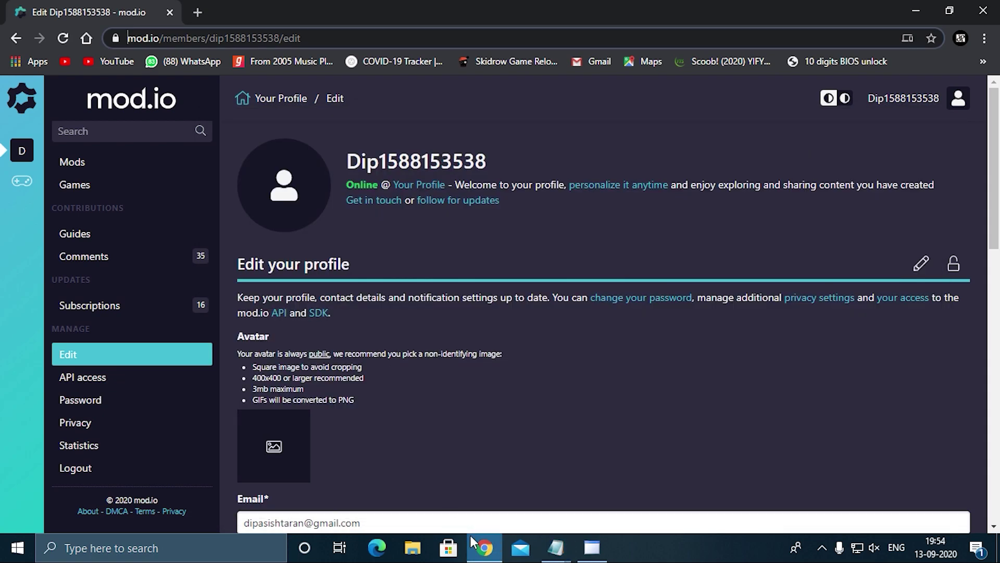
left_click(336, 39)
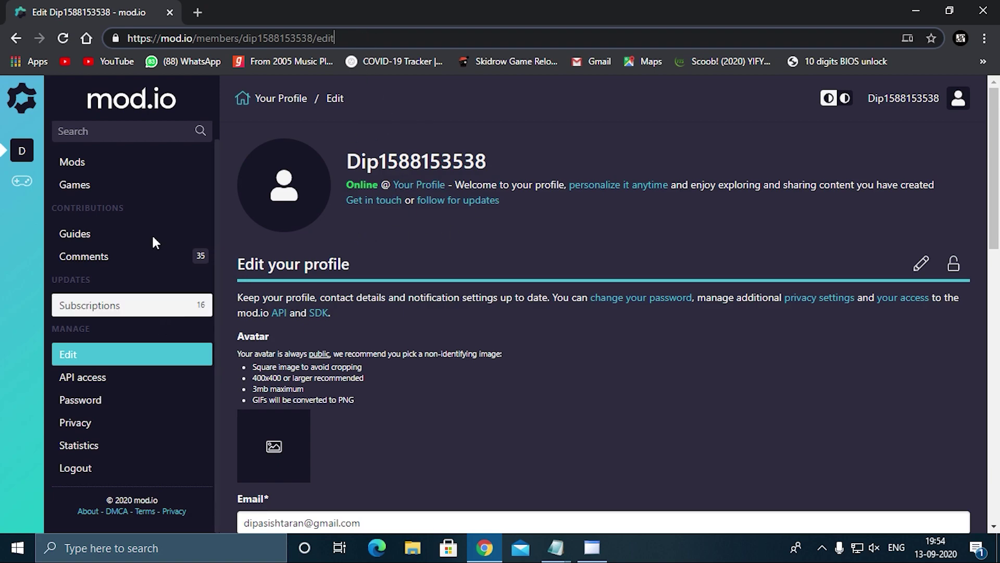
mouse_move(927, 98)
left_click(880, 169)
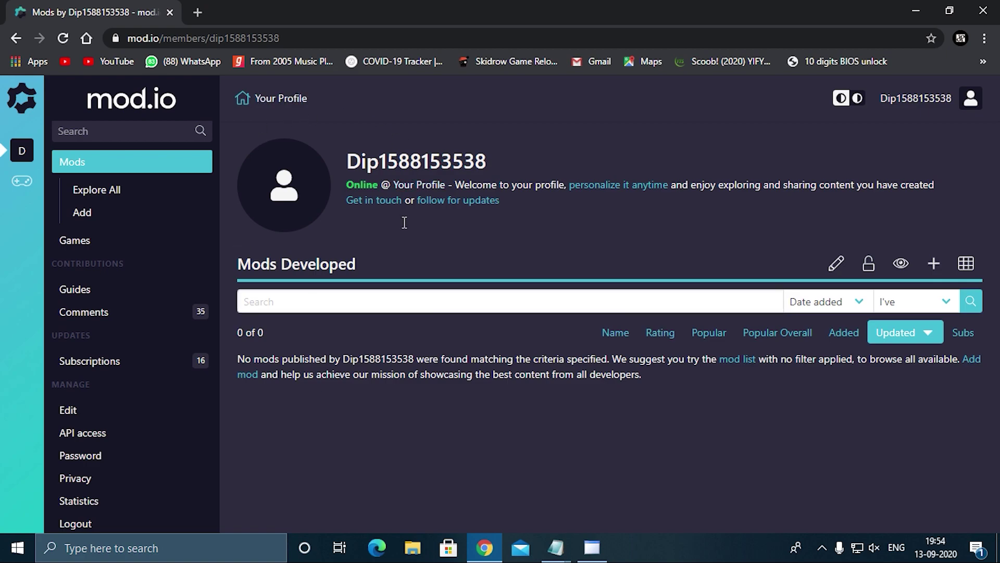
mouse_move(941, 105)
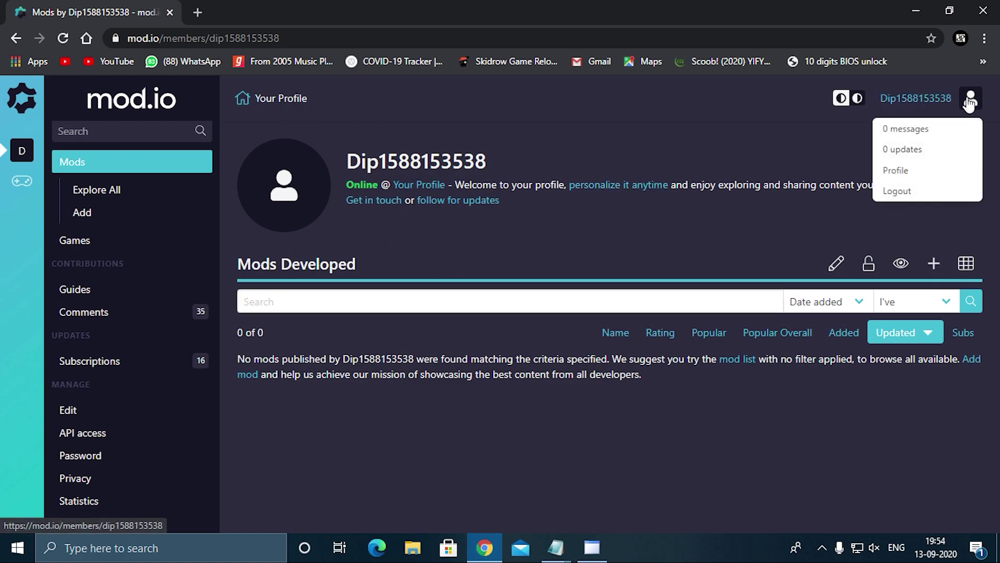
double_click(317, 37)
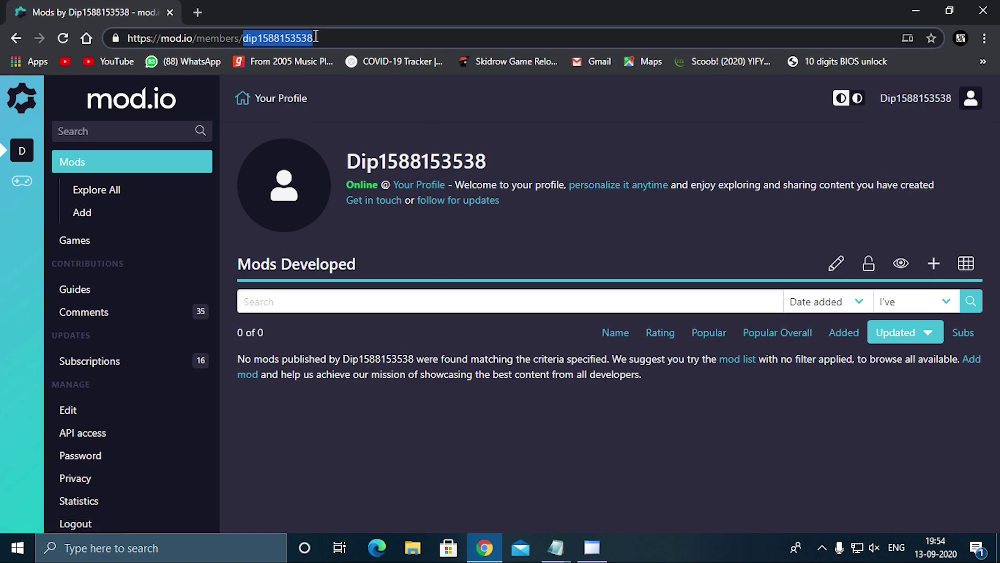
triple_click(358, 42)
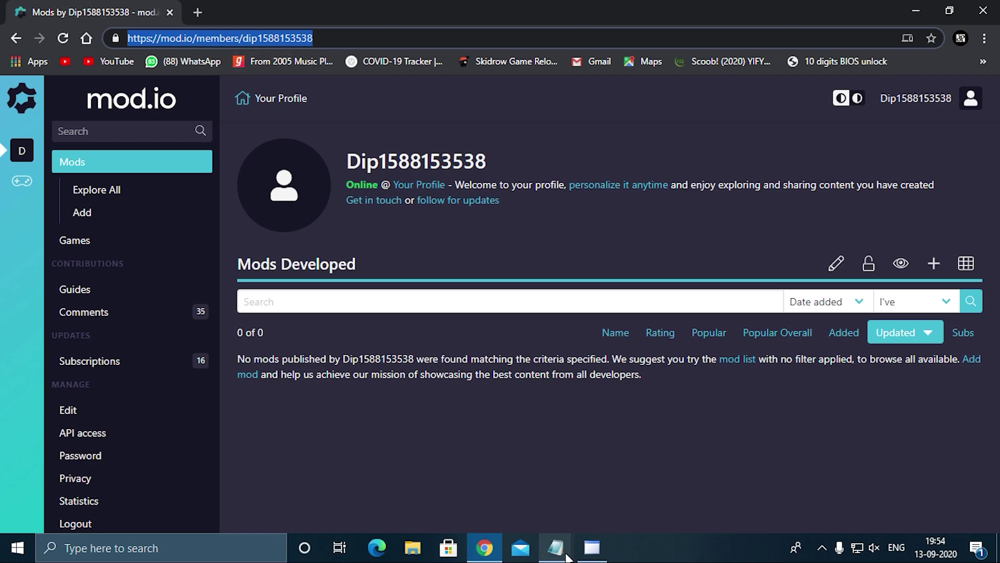
Step: Compare the address with the JSON's profile_url, then check the profile's display name
mouse_move(575, 534)
left_click(608, 501)
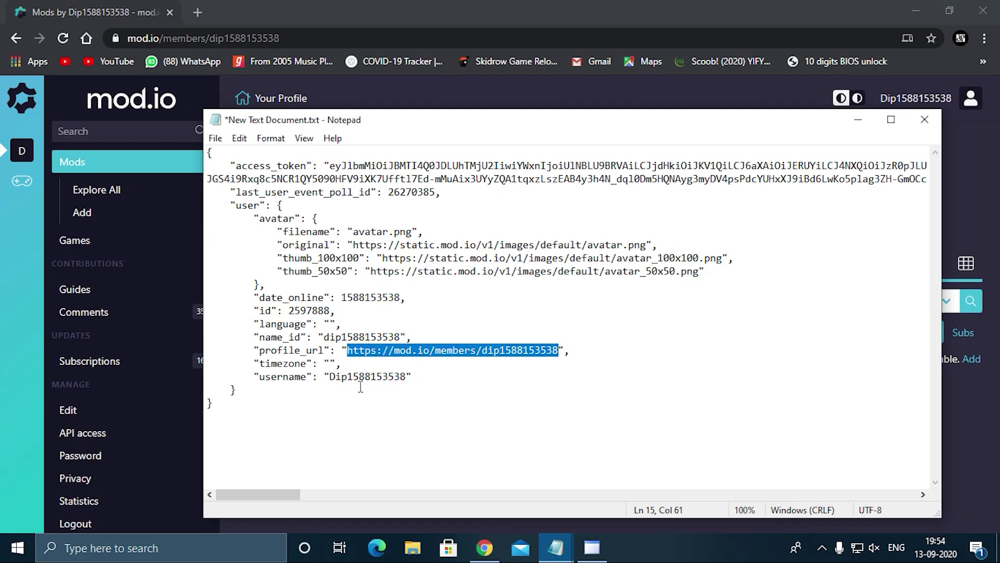
left_click(958, 448)
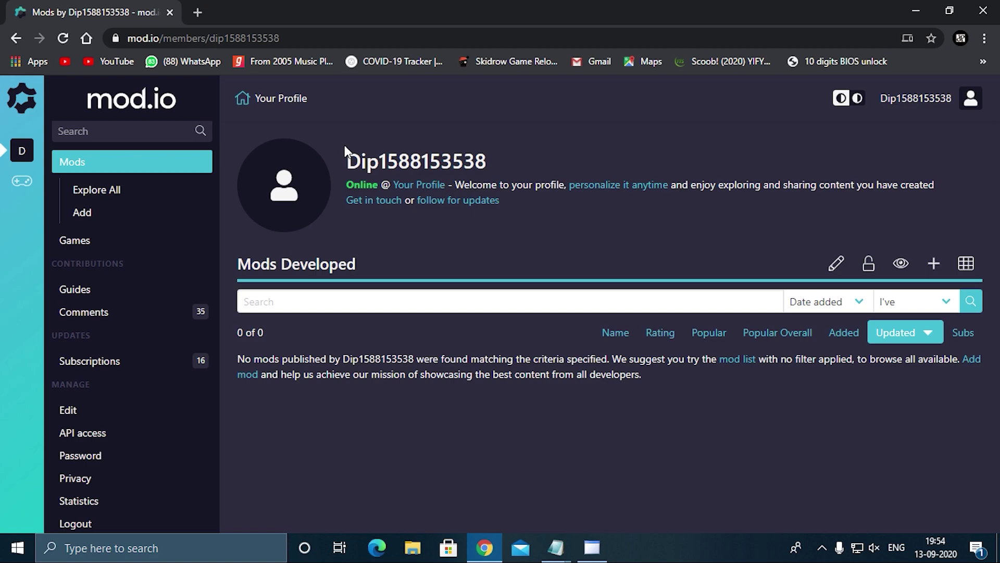
left_click_drag(345, 160, 488, 161)
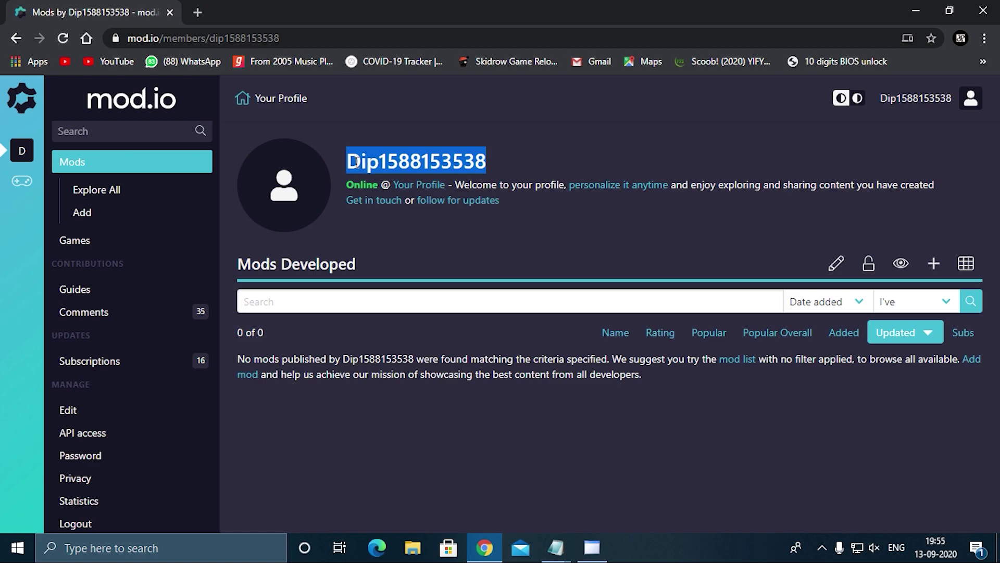
Step: Bring the authentication JSON text document to the front in Notepad
mouse_move(592, 547)
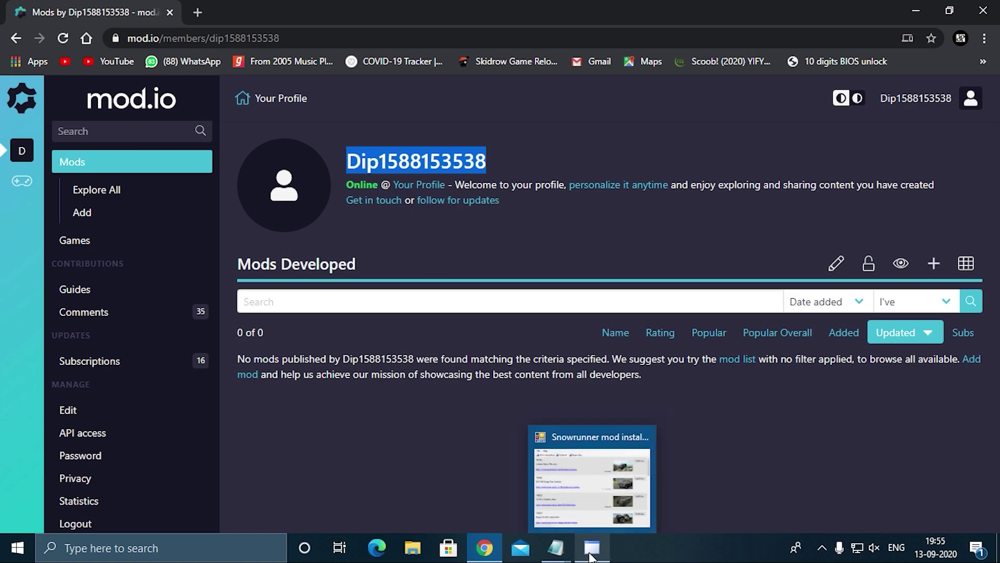
left_click(588, 507)
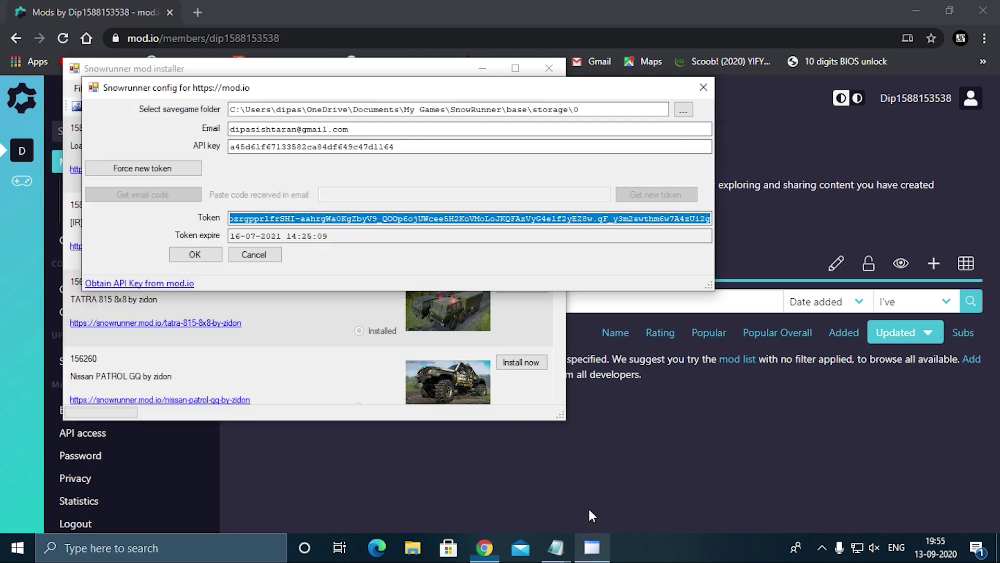
left_click(556, 547)
left_click(659, 497)
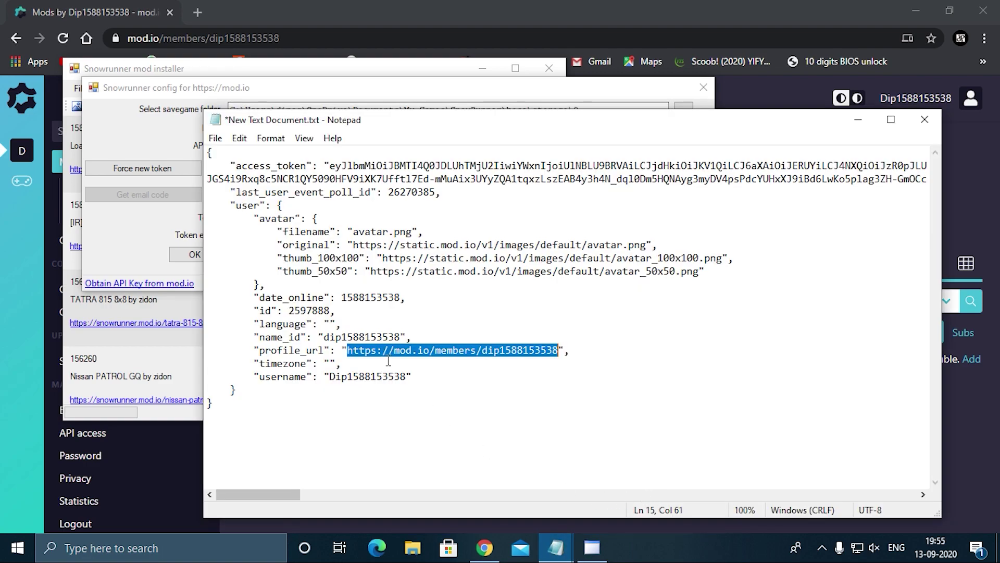
Step: Select the name_id, profile_url member id and username values in the JSON
left_click(334, 384)
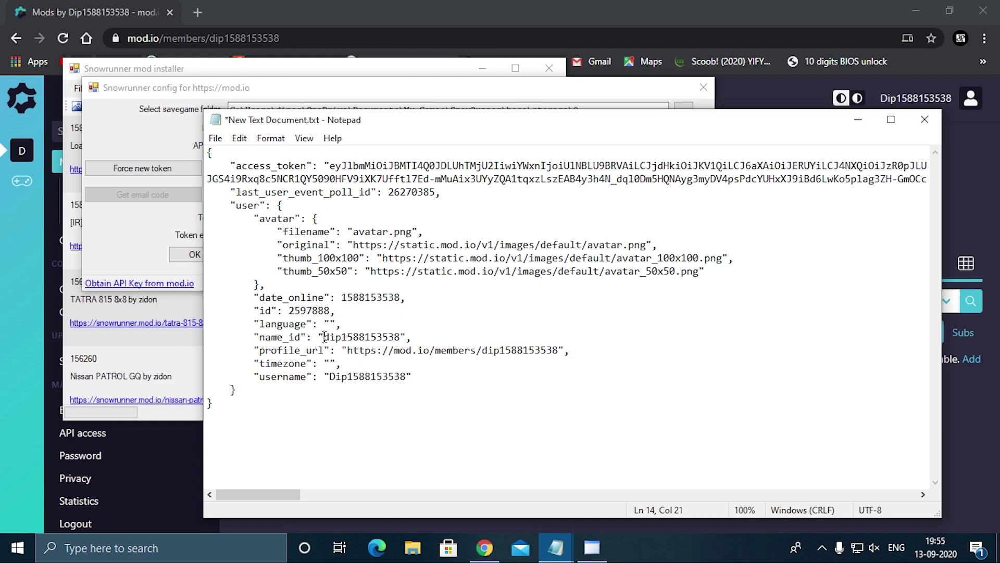
left_click_drag(323, 338, 401, 338)
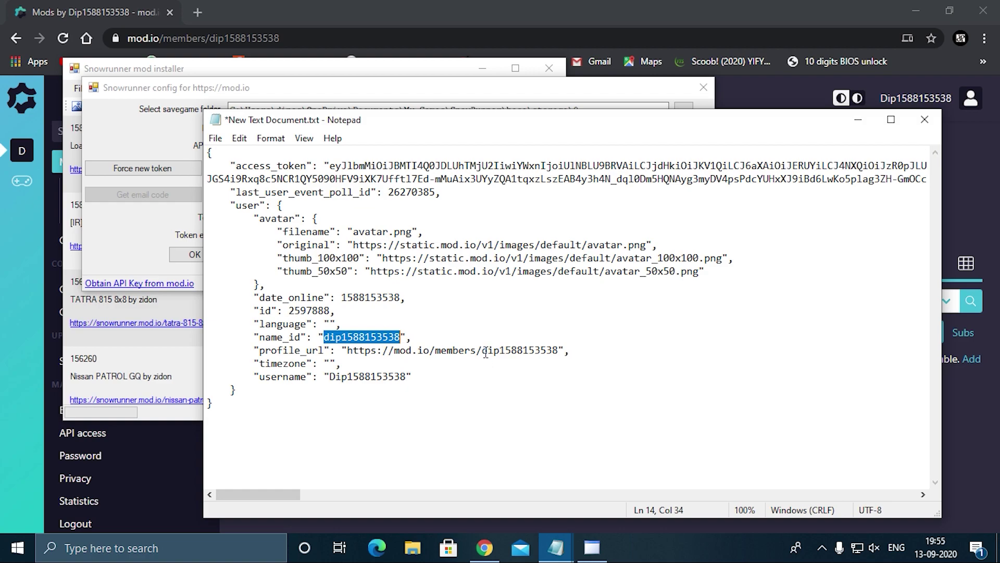
left_click_drag(484, 352, 558, 360)
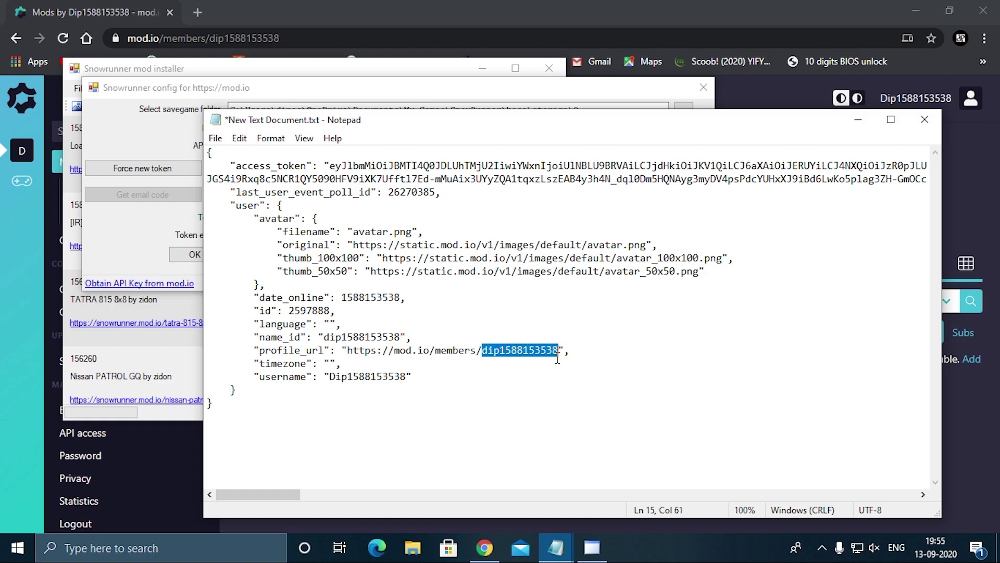
left_click(339, 470)
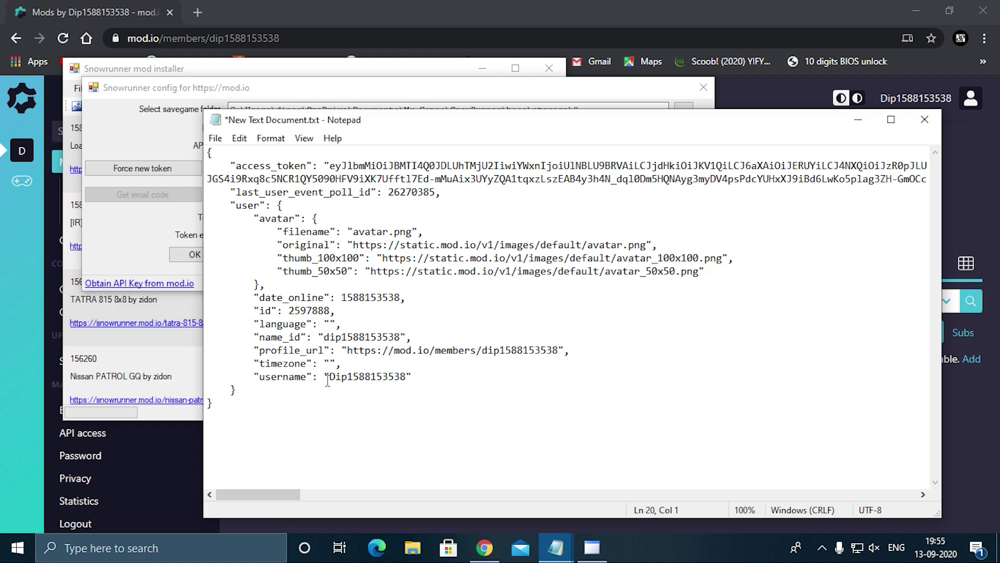
left_click_drag(324, 377, 328, 378)
left_click(400, 413)
left_click_drag(407, 376, 333, 385)
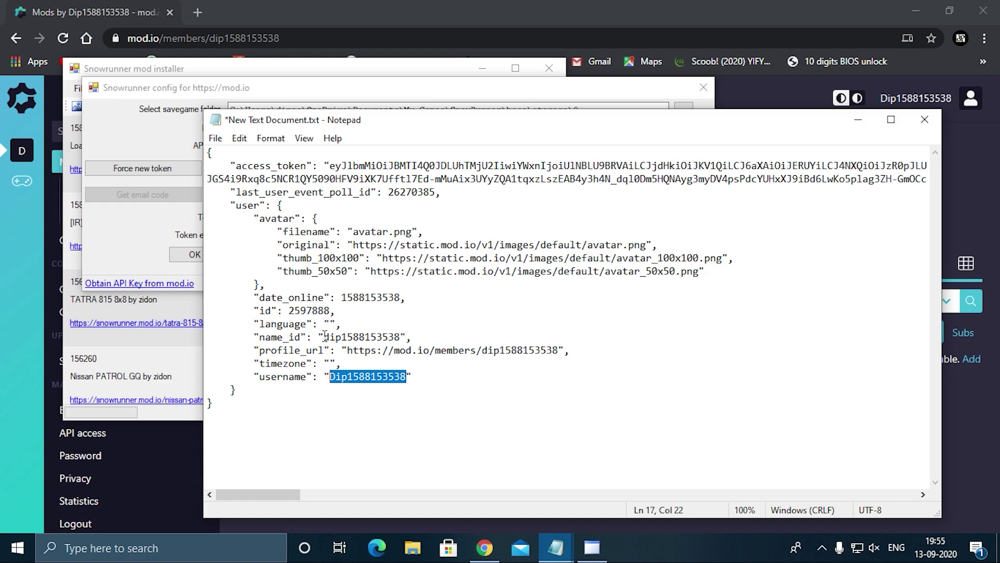
left_click_drag(324, 337, 401, 337)
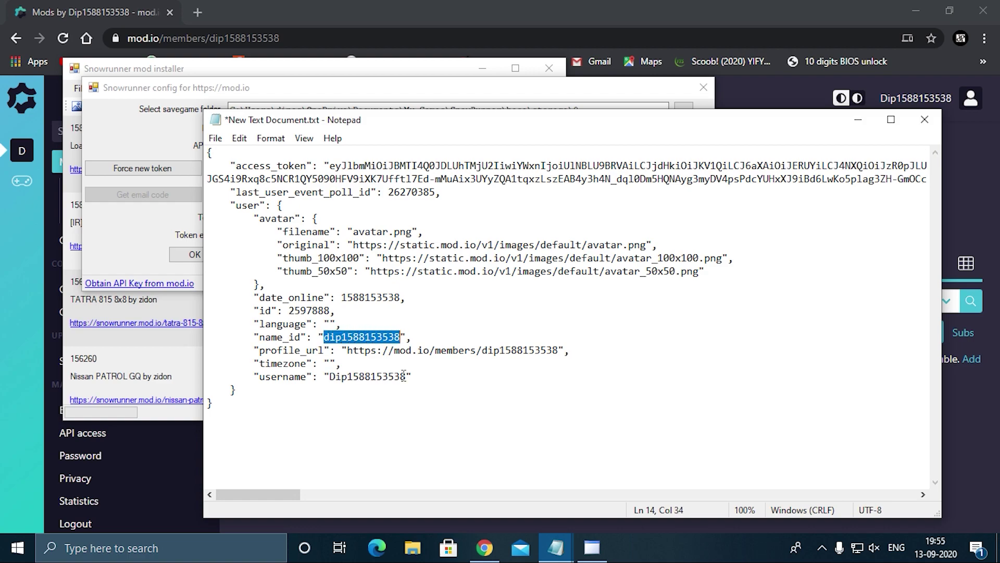
Step: Minimize Notepad, confirm the mod.io config dialog, close the installer and minimize Chrome
left_click(858, 120)
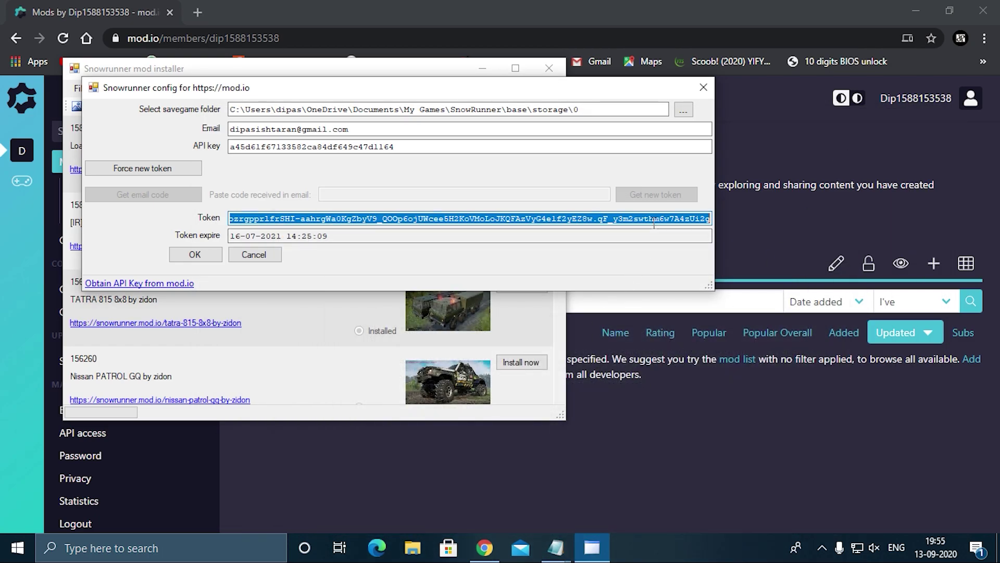
key("Return")
left_click(548, 69)
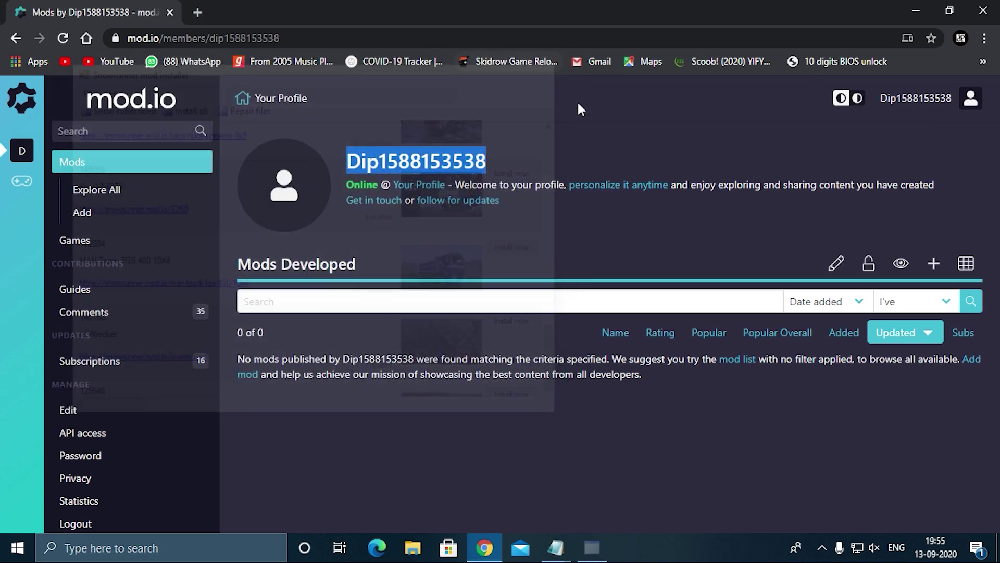
left_click(915, 11)
Step: Save and close the New Text Document in Notepad
right_click(732, 284)
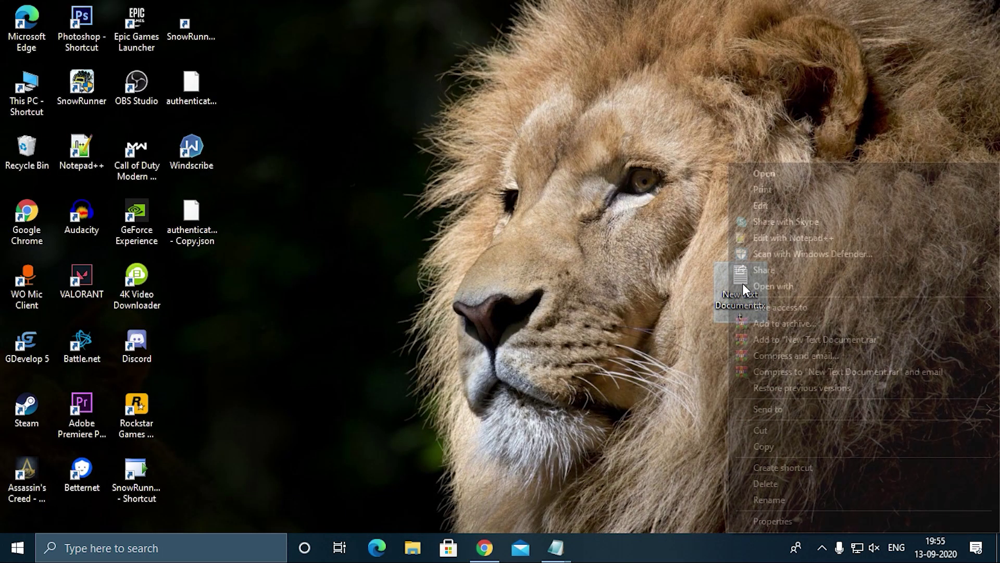
mouse_move(556, 547)
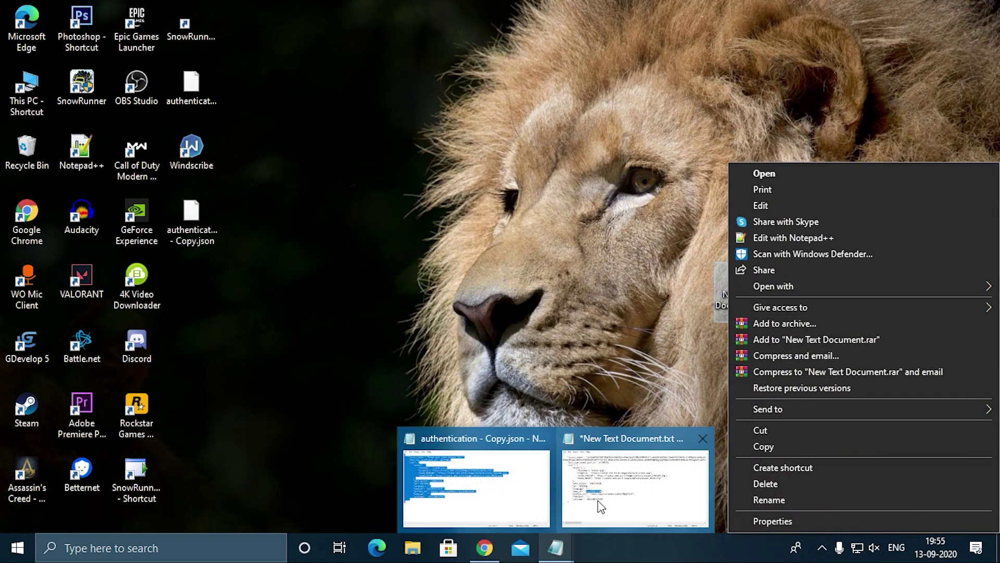
left_click(630, 484)
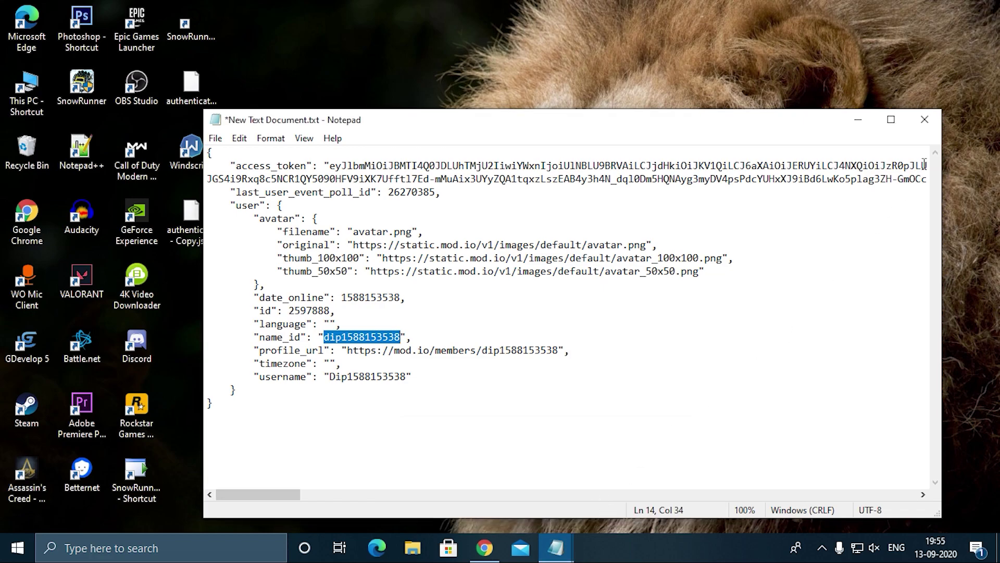
left_click(925, 120)
left_click(458, 289)
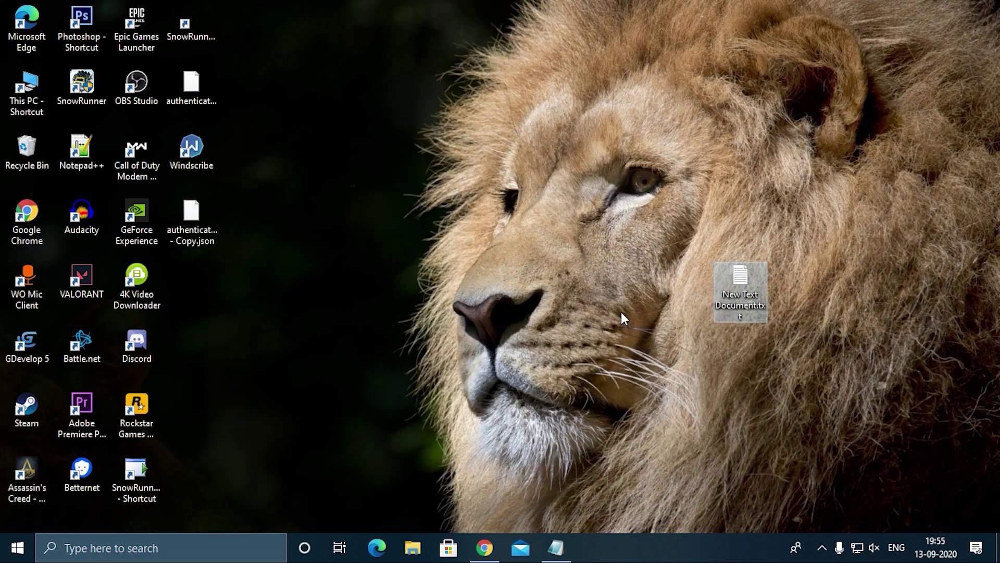
Step: Rename the desktop text file to Authencation.txt, then open File Explorer
right_click(731, 302)
left_click(758, 502)
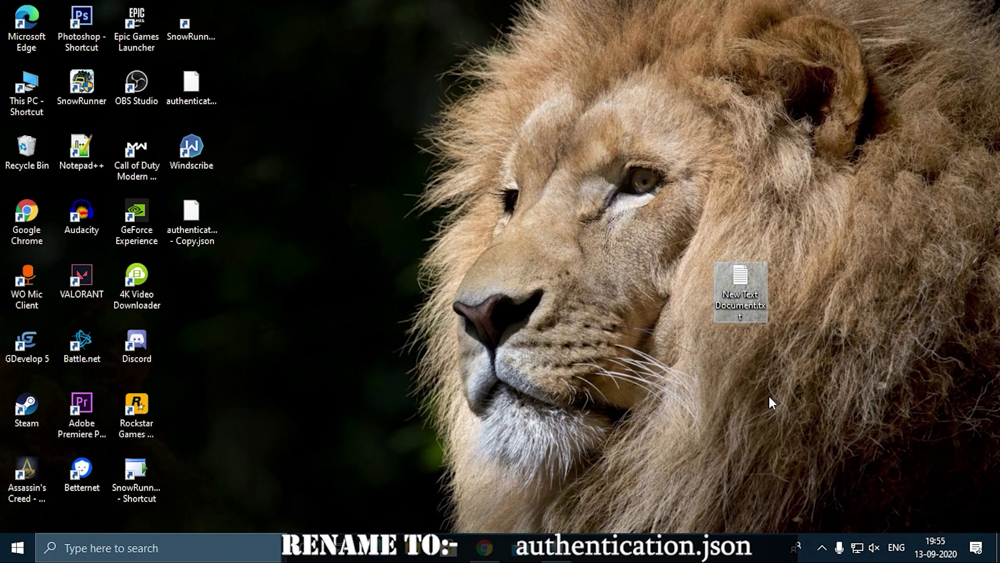
right_click(740, 303)
left_click(769, 501)
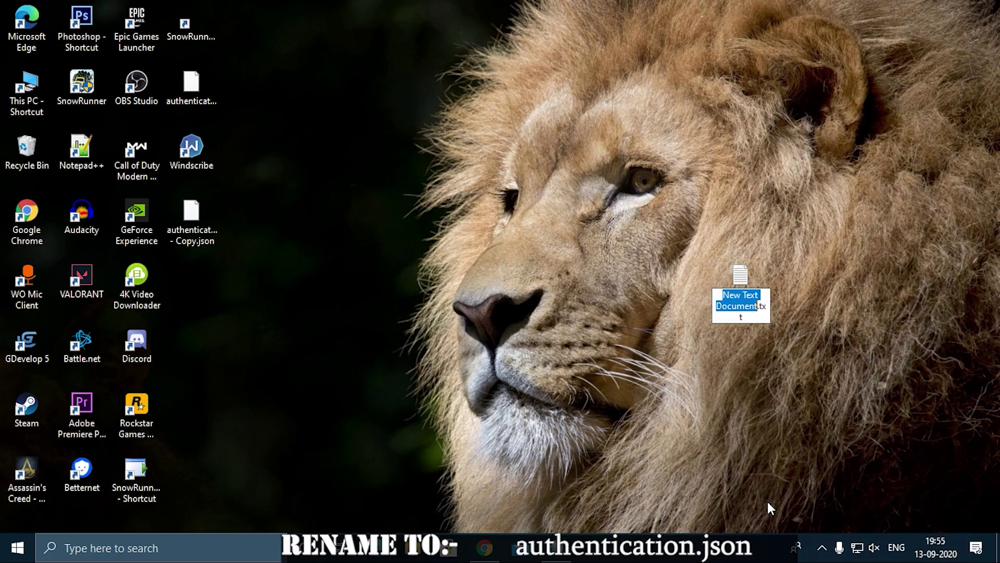
type("Authen")
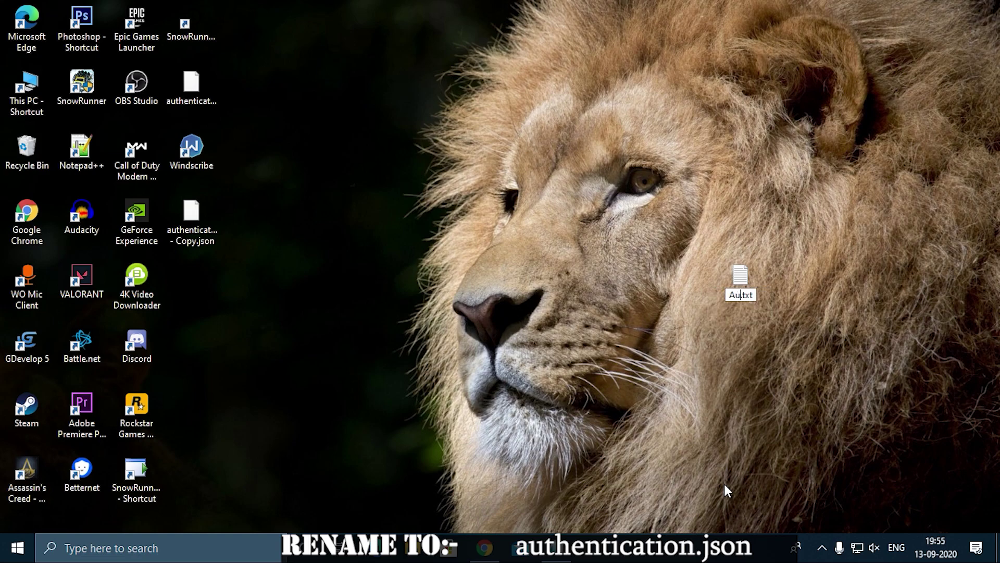
type("cation")
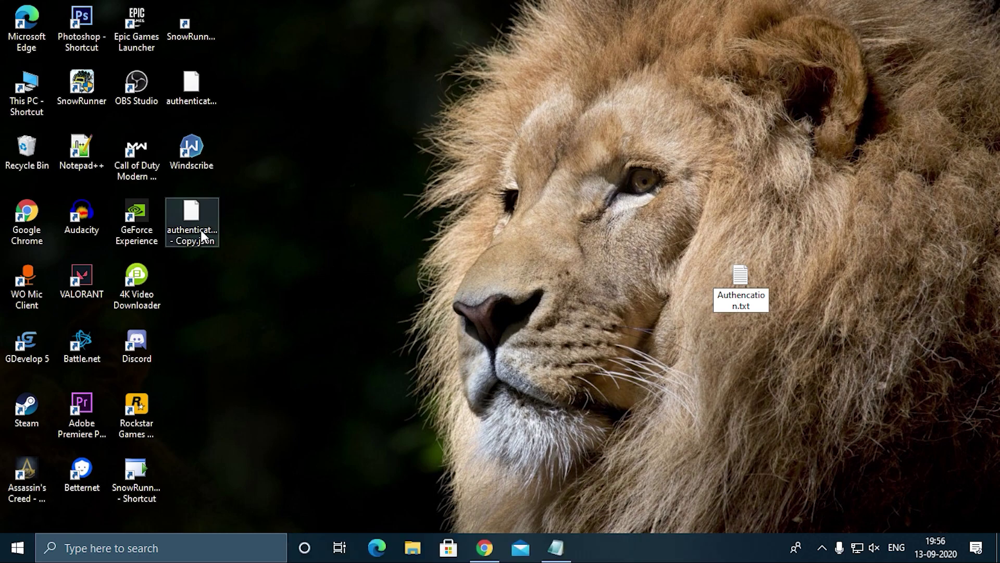
left_click(413, 547)
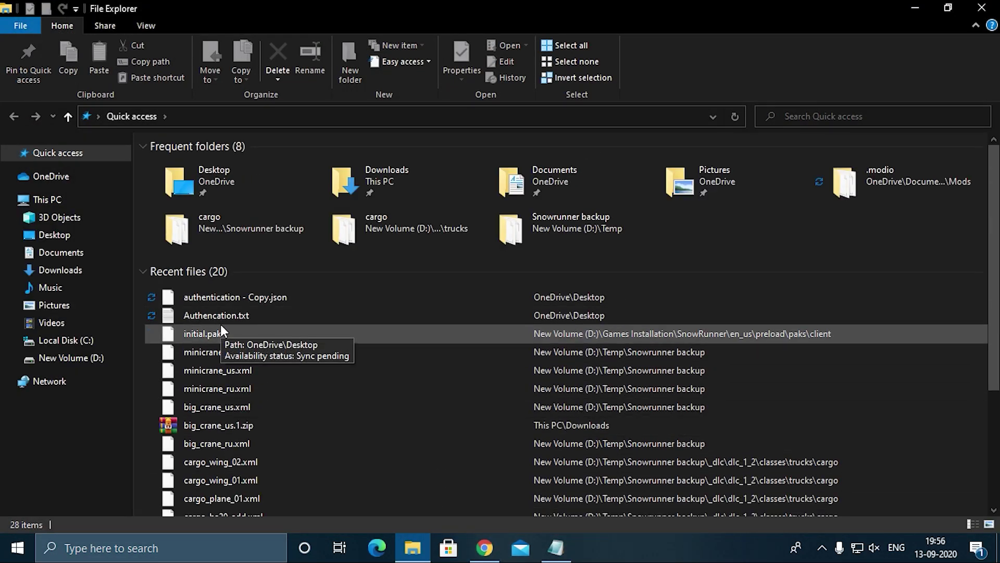
Step: Go to Documents in File Explorer and open the My Games folder
left_click(50, 270)
left_click(58, 254)
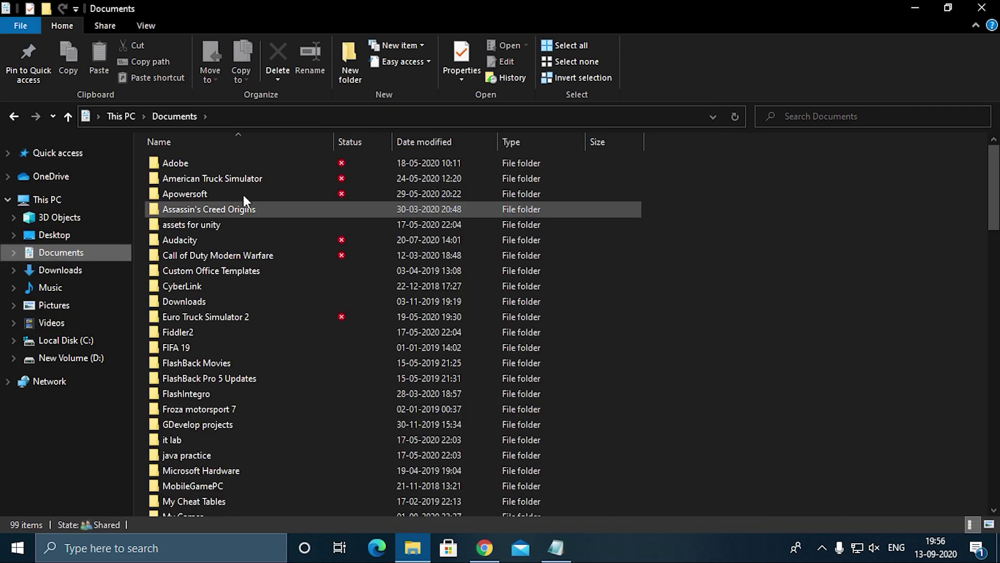
scroll(246, 201, "down", 10)
scroll(220, 259, "up", 4)
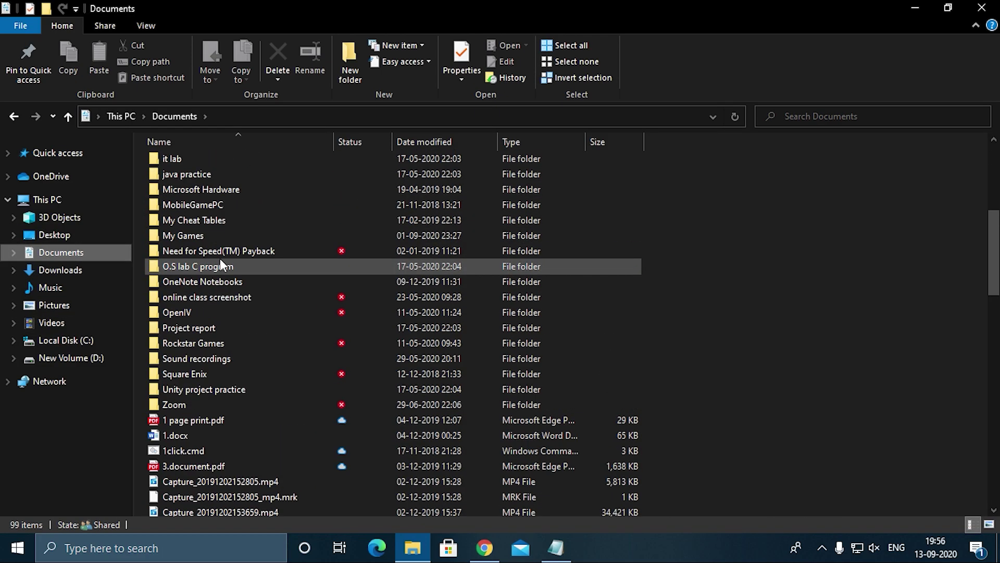
scroll(217, 289, "up", 1)
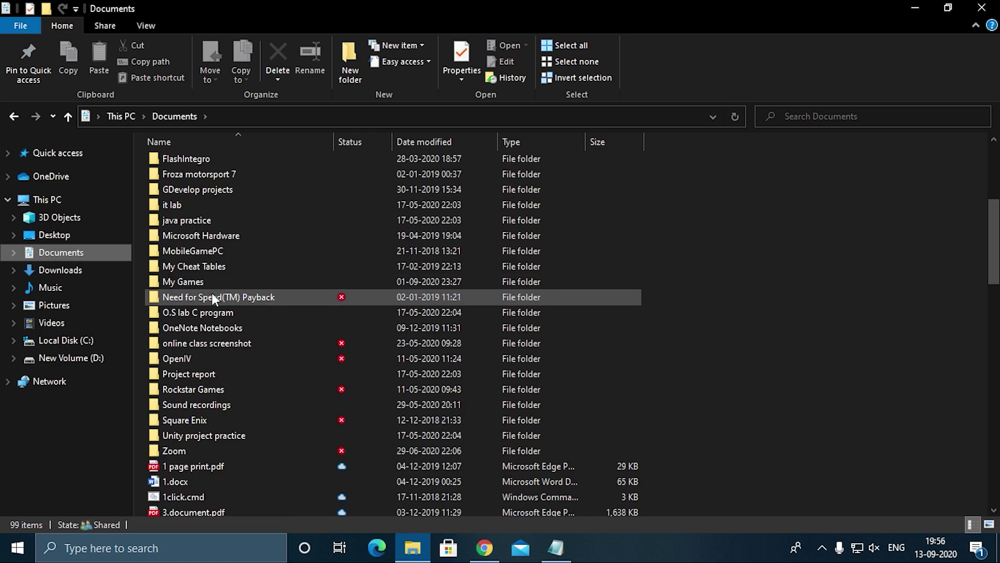
scroll(205, 319, "down", 1)
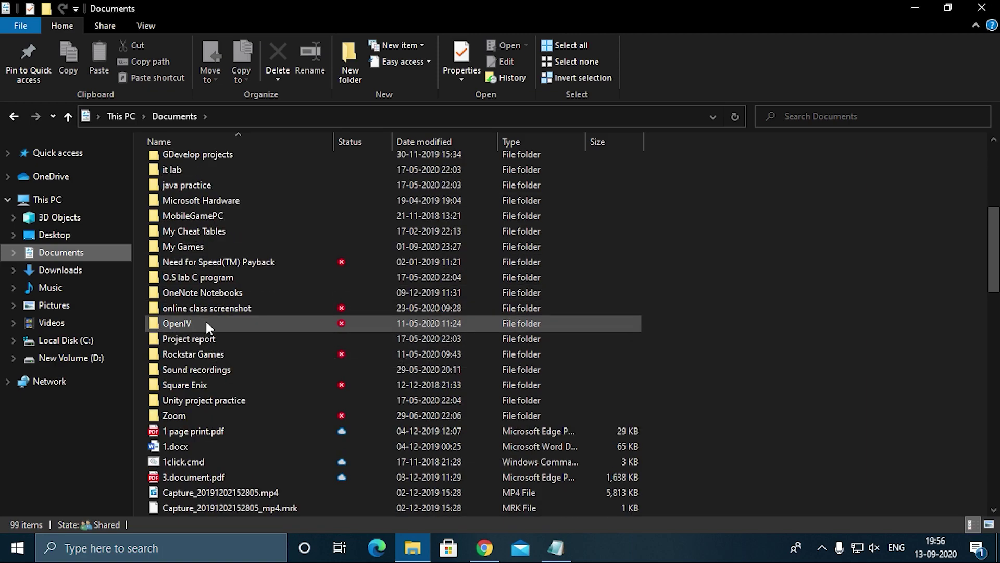
left_click(195, 247)
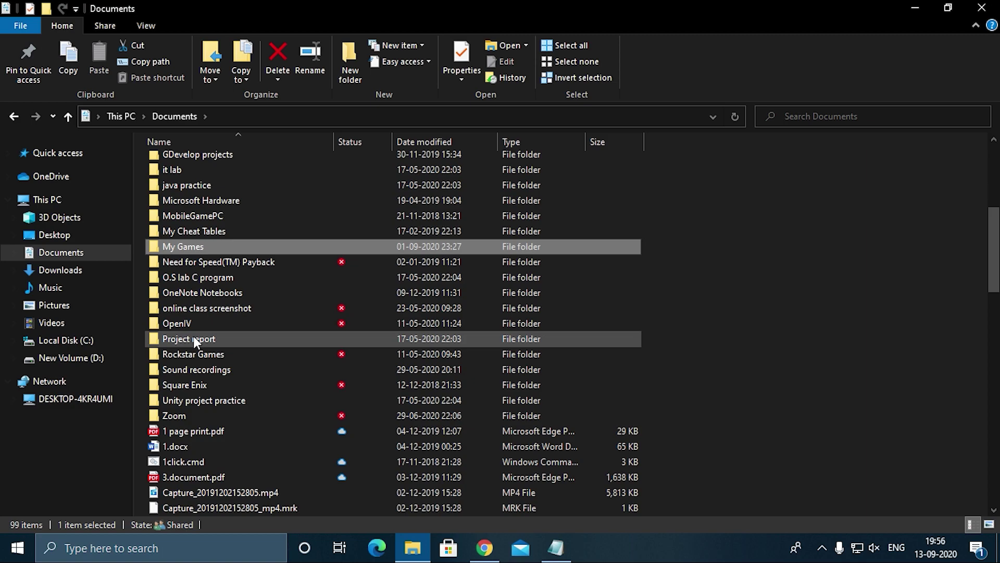
double_click(201, 244)
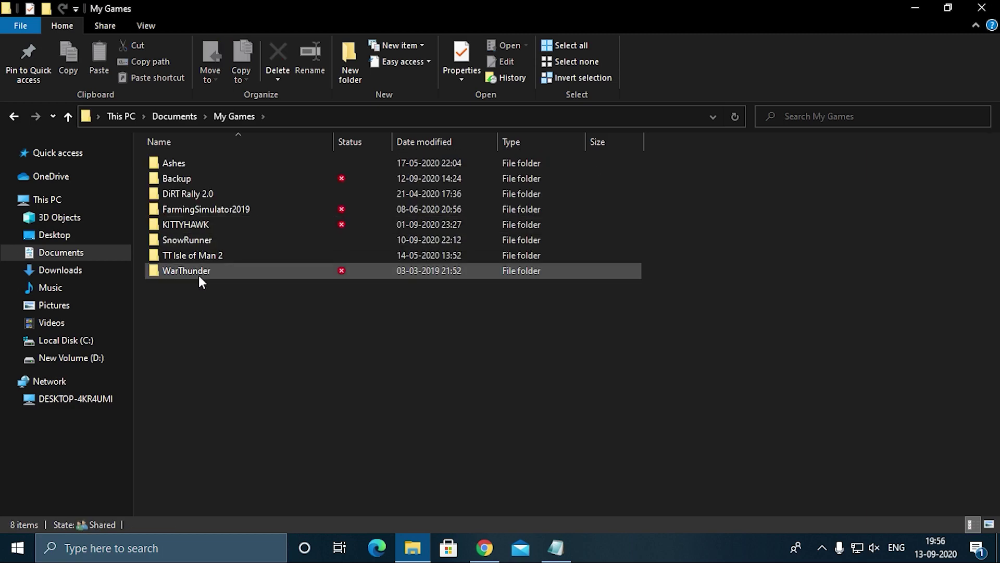
Step: Drill into SnowRunner > base > Mods > .modio and close authentication - Copy.json in Notepad
double_click(193, 244)
double_click(195, 161)
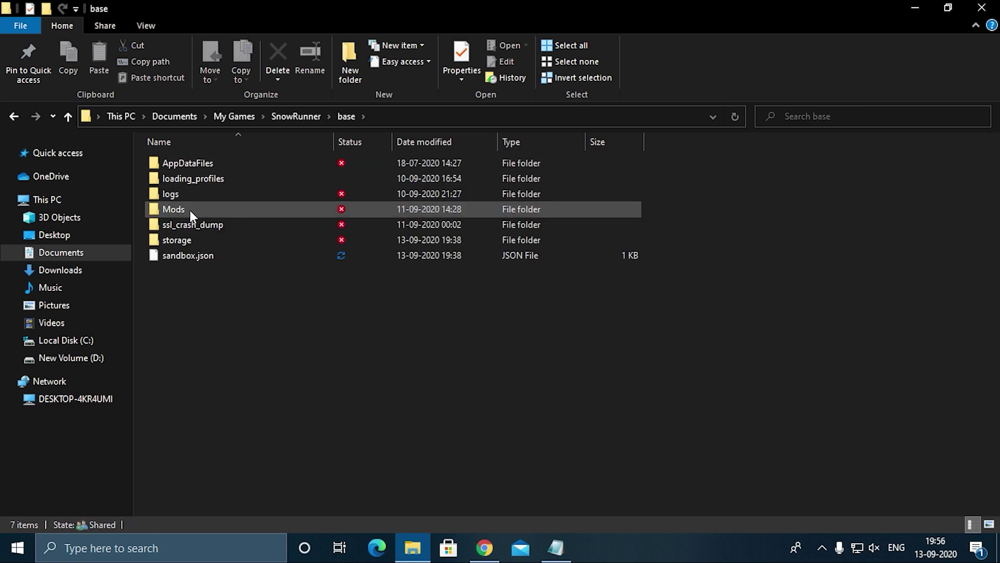
double_click(190, 211)
double_click(193, 169)
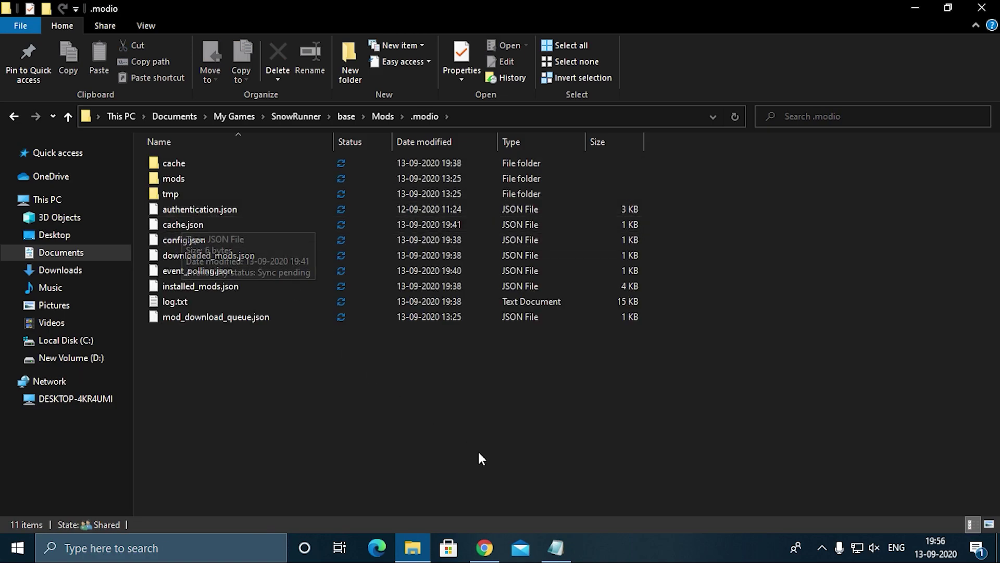
left_click(556, 547)
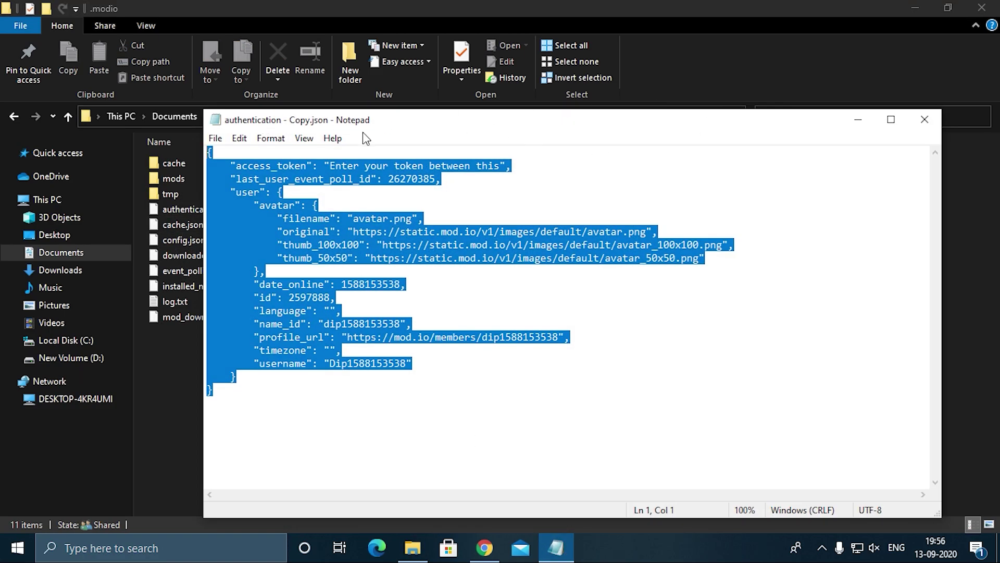
left_click(925, 120)
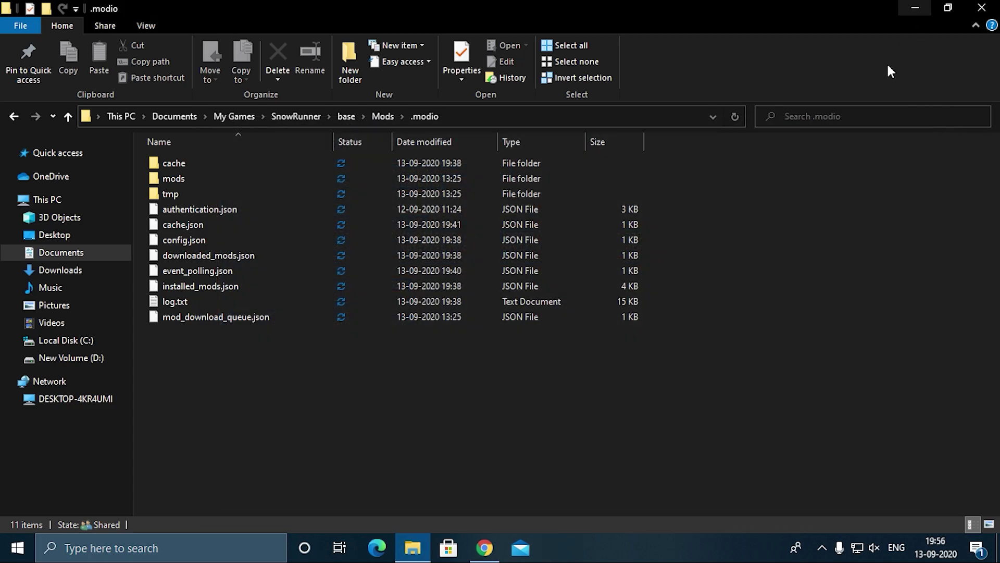
Step: On the desktop, try renaming Authencation.txt to strip its .txt extension
left_click(916, 7)
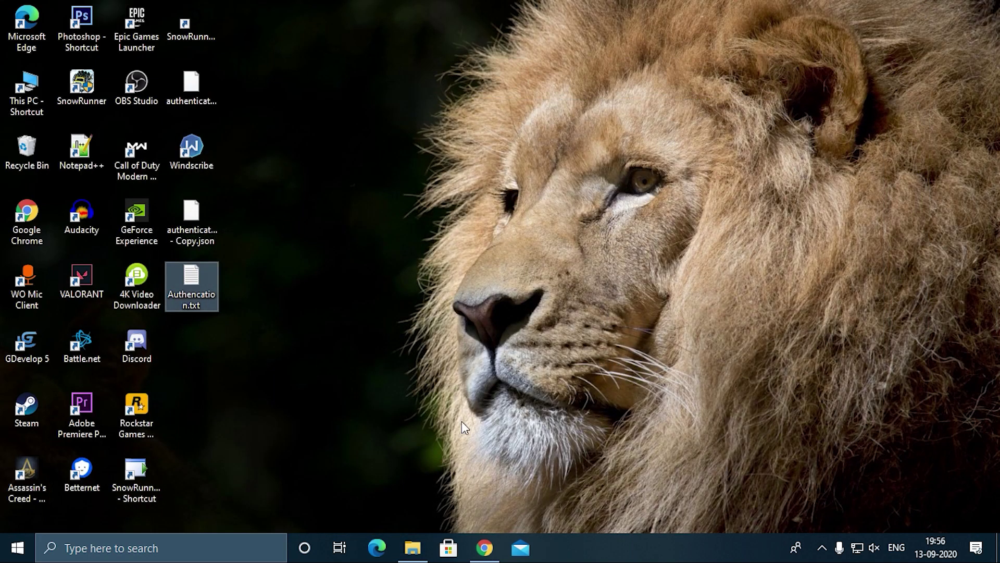
right_click(192, 309)
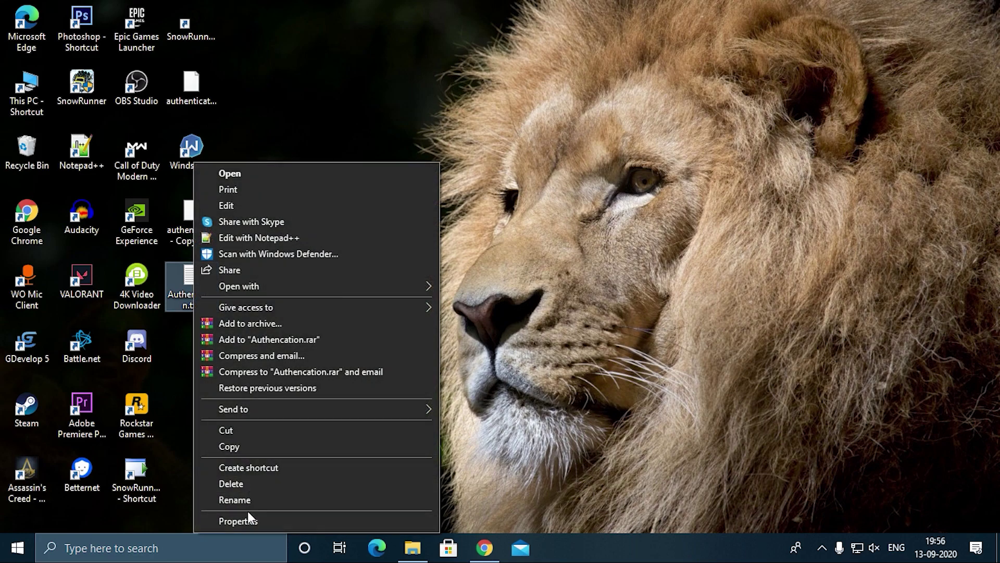
left_click(192, 302)
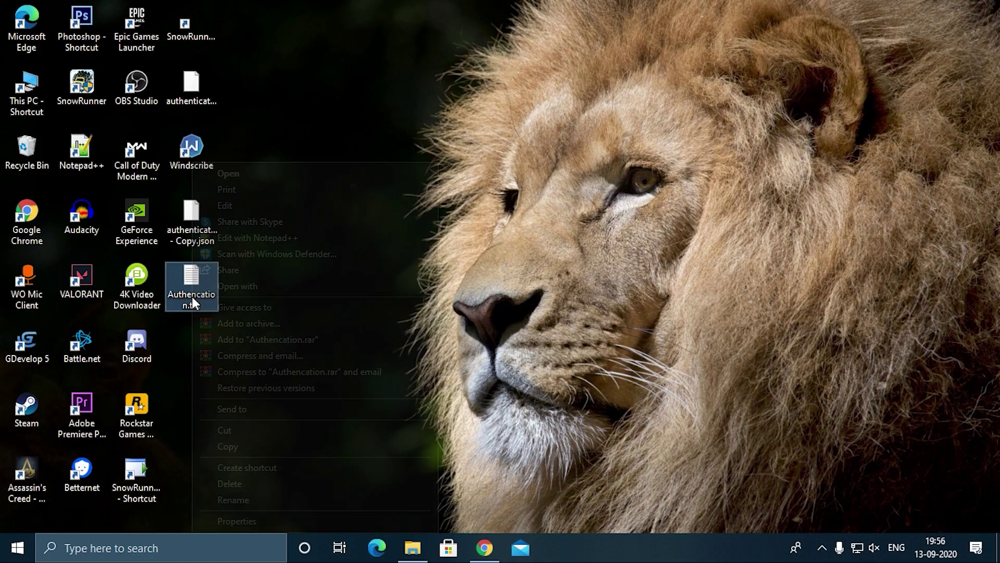
left_click(254, 499)
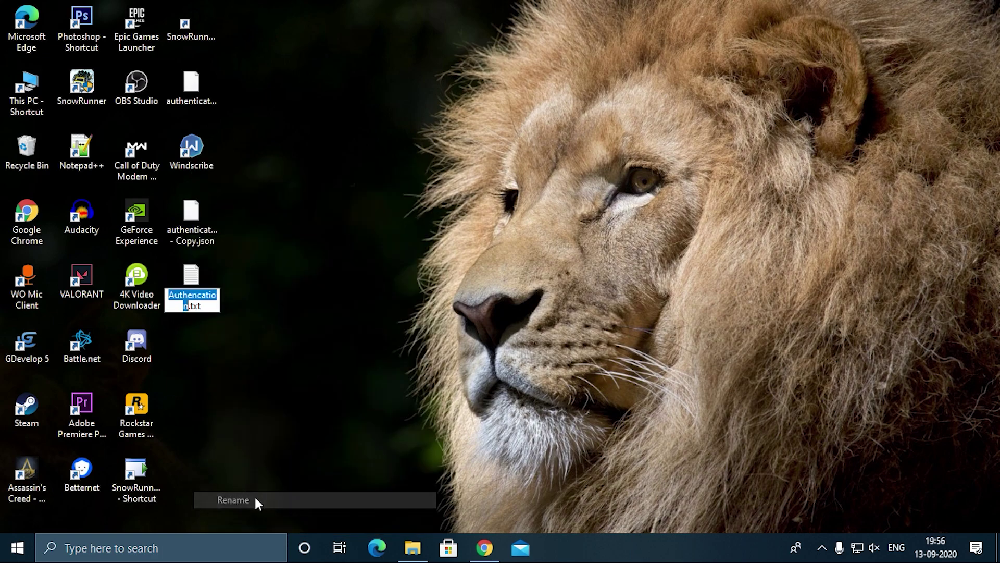
left_click_drag(206, 306, 190, 308)
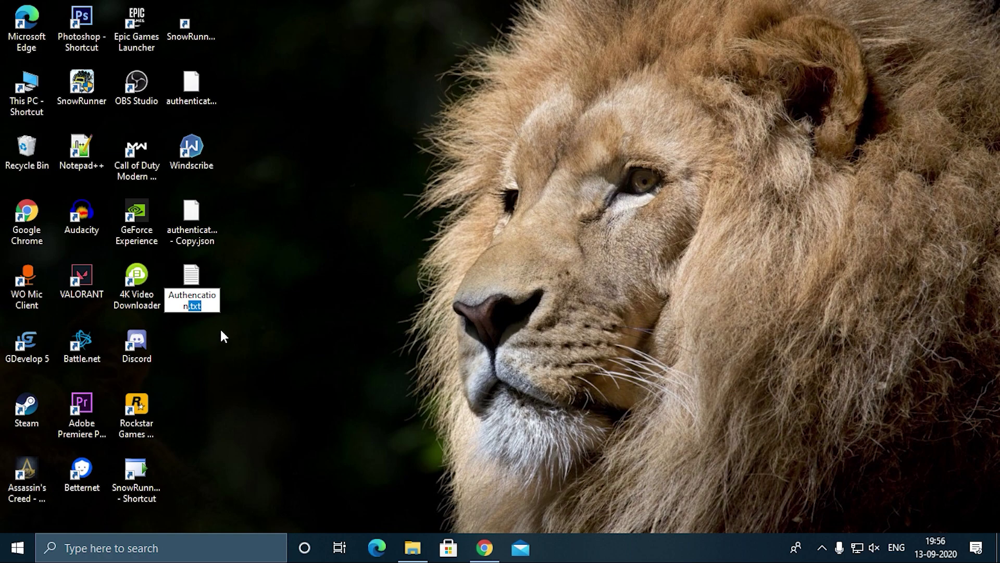
right_click(267, 291)
Step: Delete Authencation.txt and move authentication.json into empty desktop space
left_click(191, 295)
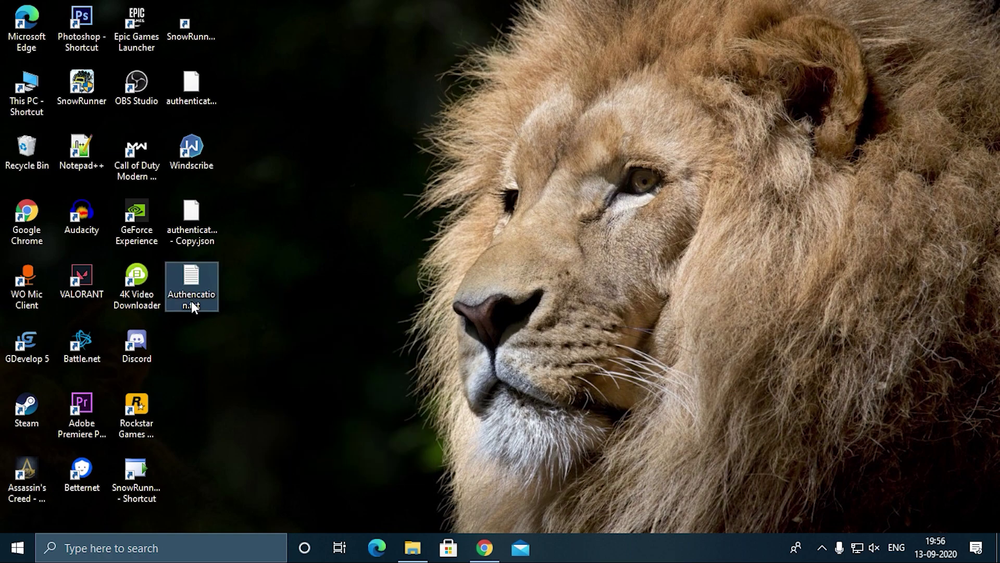
right_click(189, 296)
left_click(241, 483)
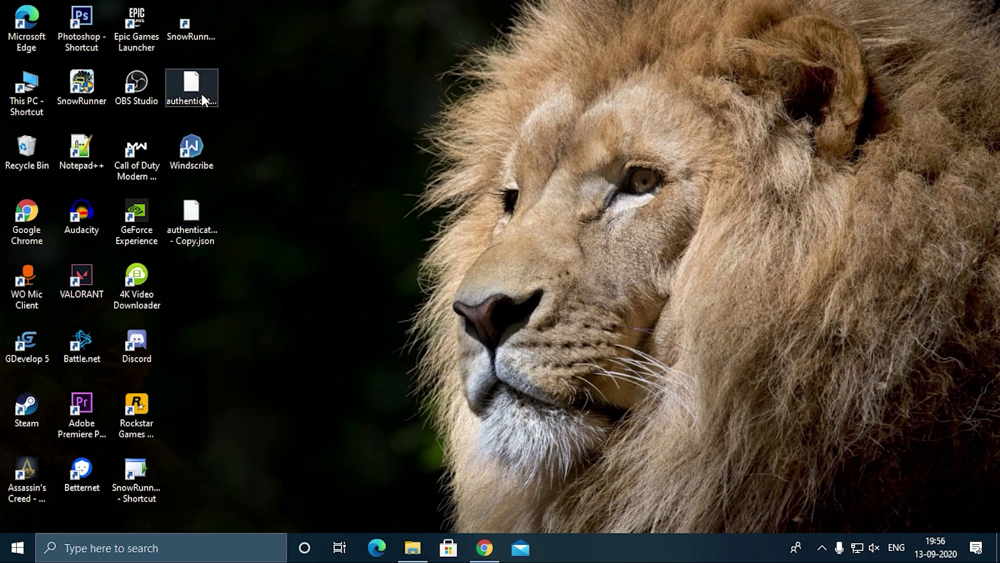
left_click_drag(202, 94, 389, 118)
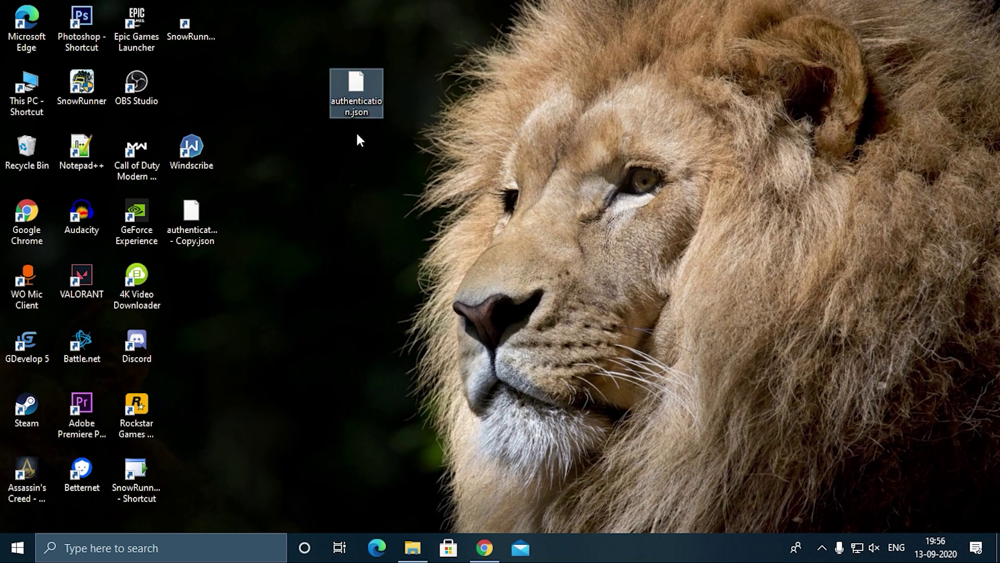
Step: Tick Read-only in the Properties of authentication.json in the .modio folder
mouse_move(348, 99)
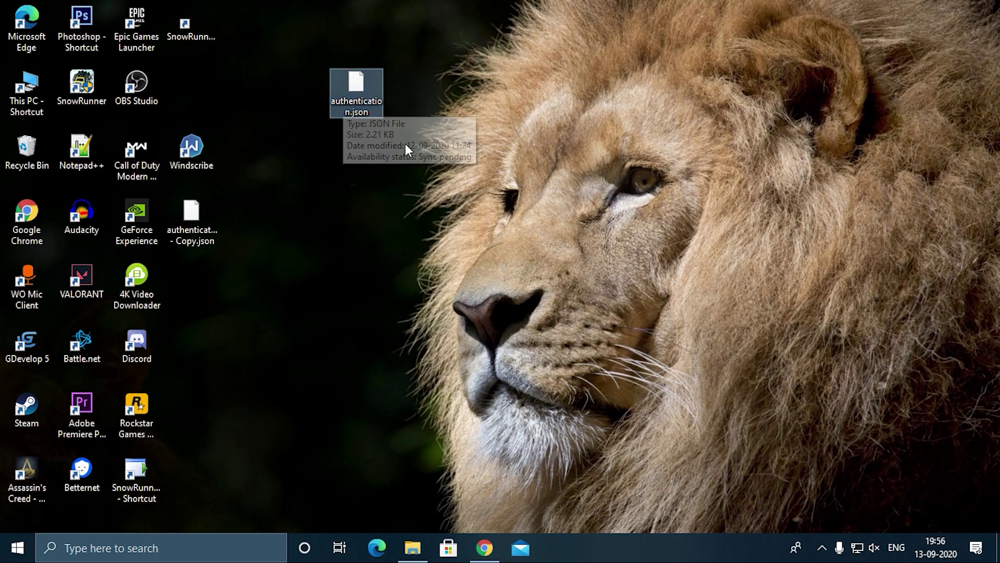
left_click(413, 544)
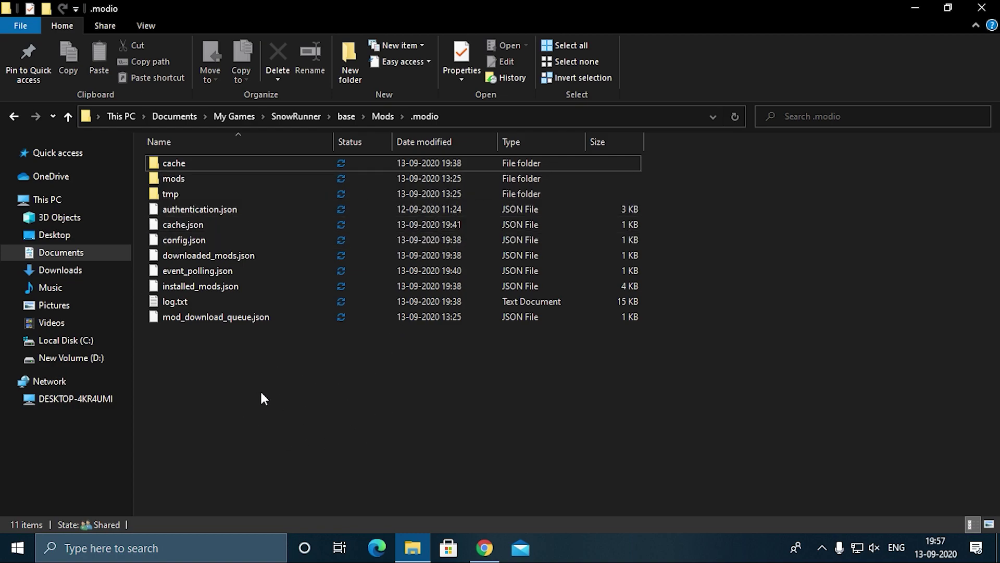
right_click(229, 210)
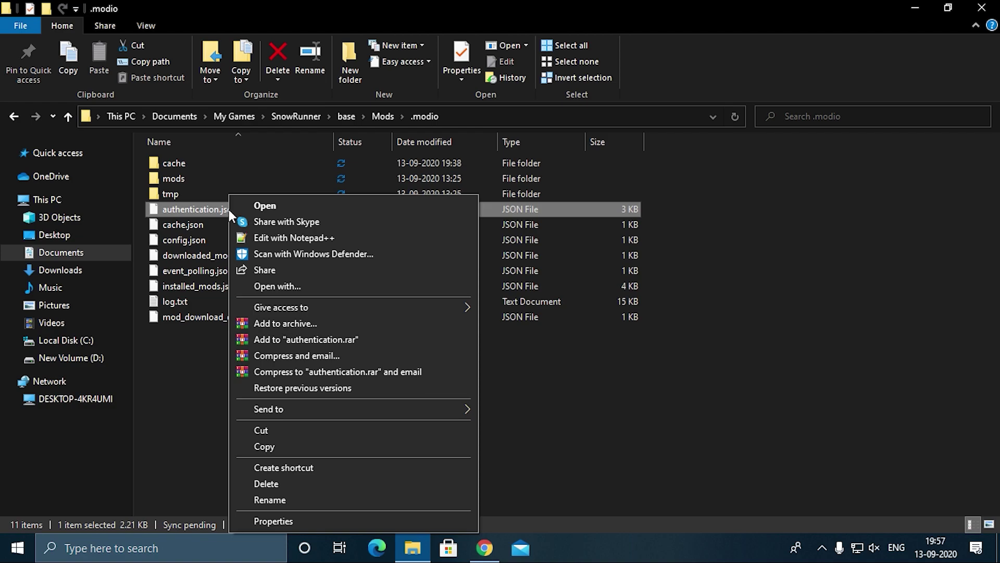
left_click(296, 522)
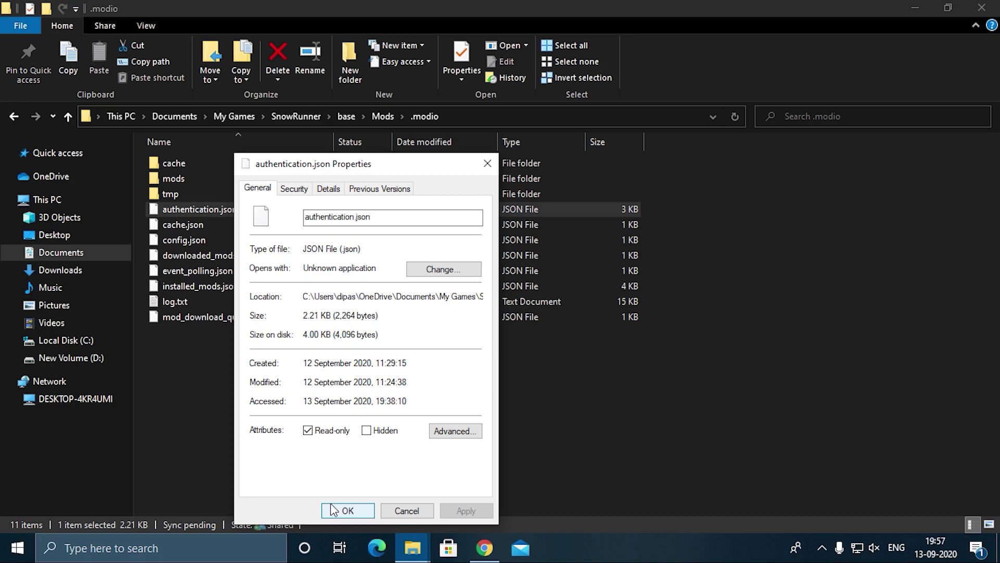
left_click(333, 510)
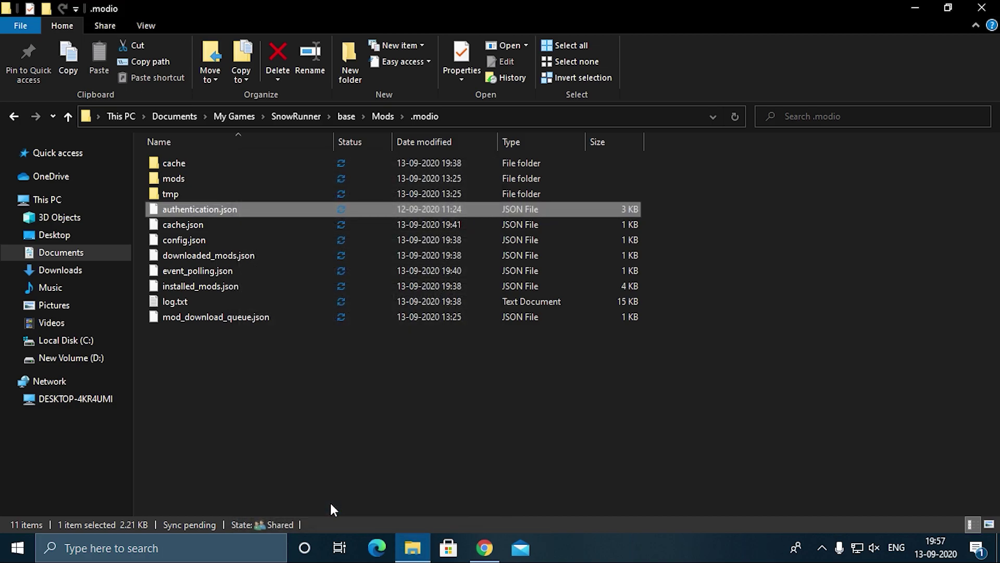
Step: Minimize File Explorer and launch SnowRunner from its desktop shortcut
left_click(914, 12)
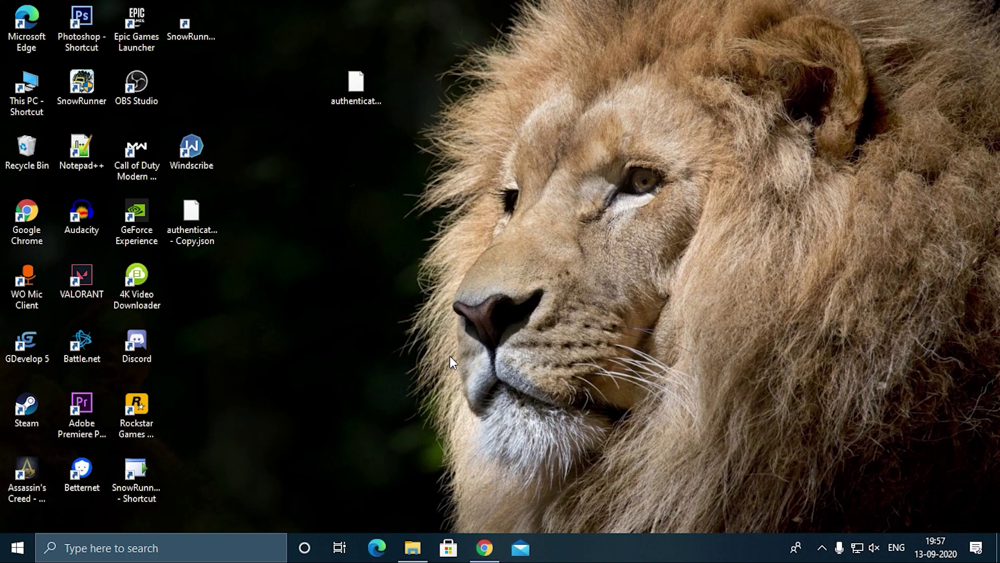
double_click(97, 98)
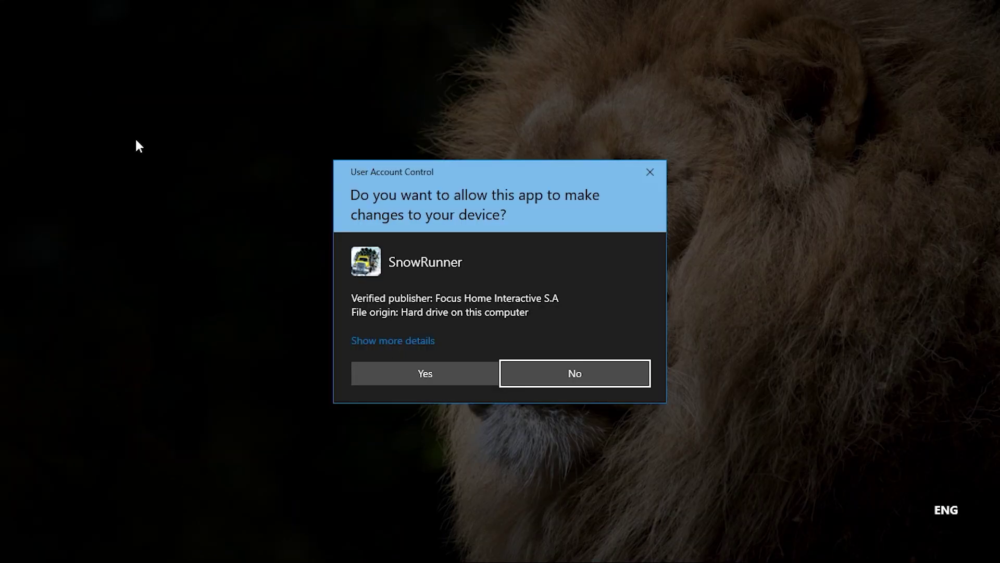
Step: Approve the UAC prompt and choose MODS from the main menu to list the 16 mods
left_click(377, 362)
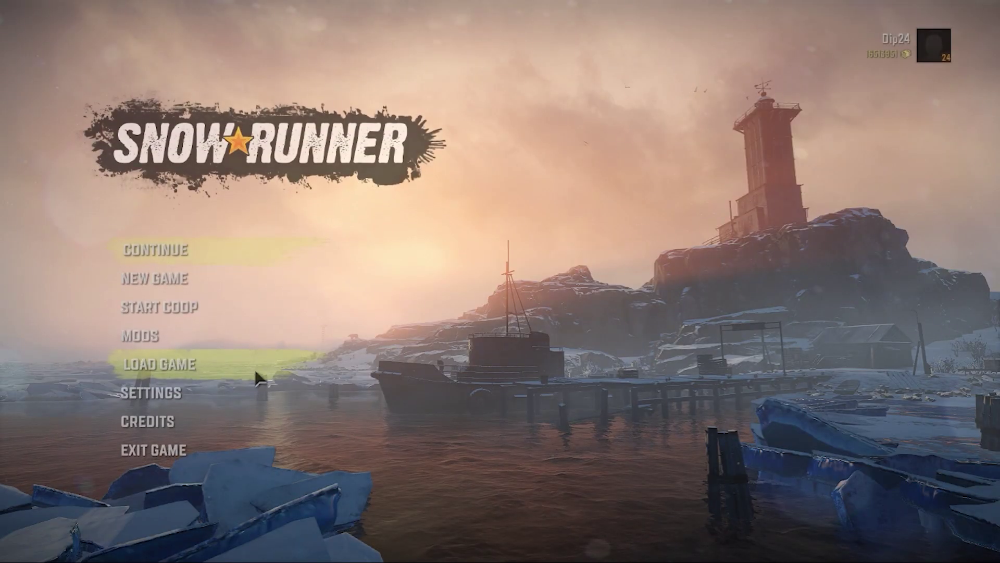
key("Down")
key("Down")
key("Down")
key("Return")
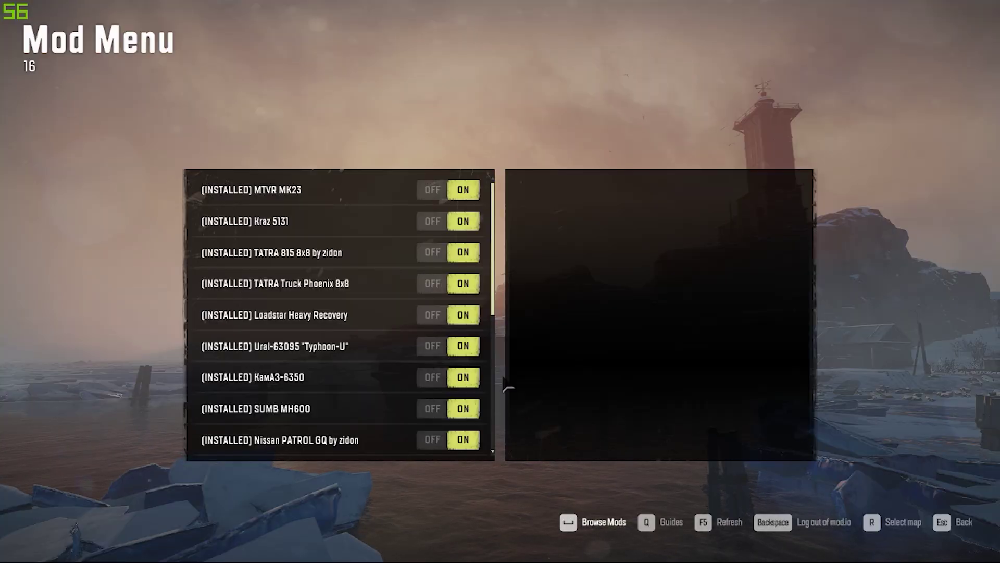
key("super")
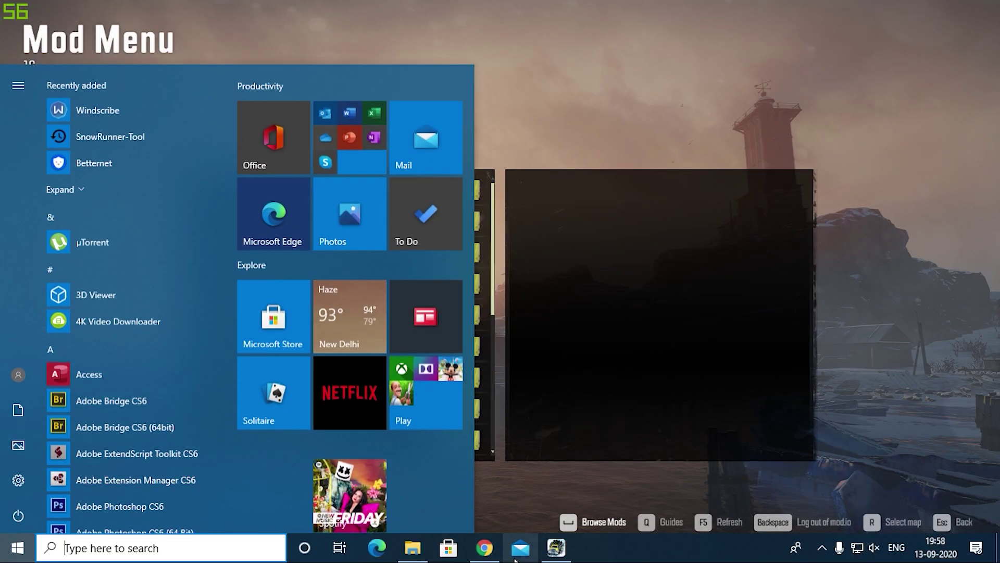
left_click(485, 547)
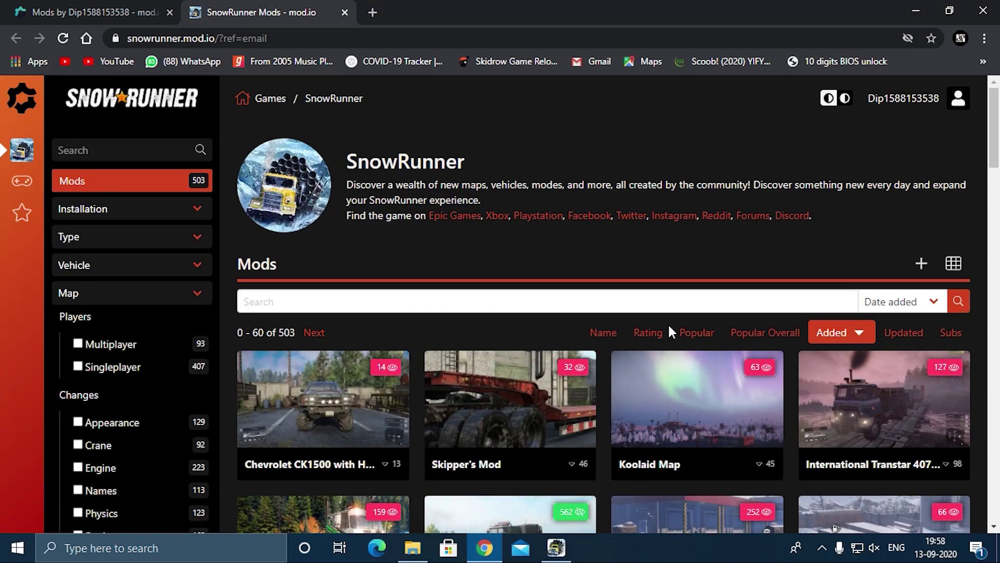
mouse_move(629, 396)
scroll(608, 396, "down", 2)
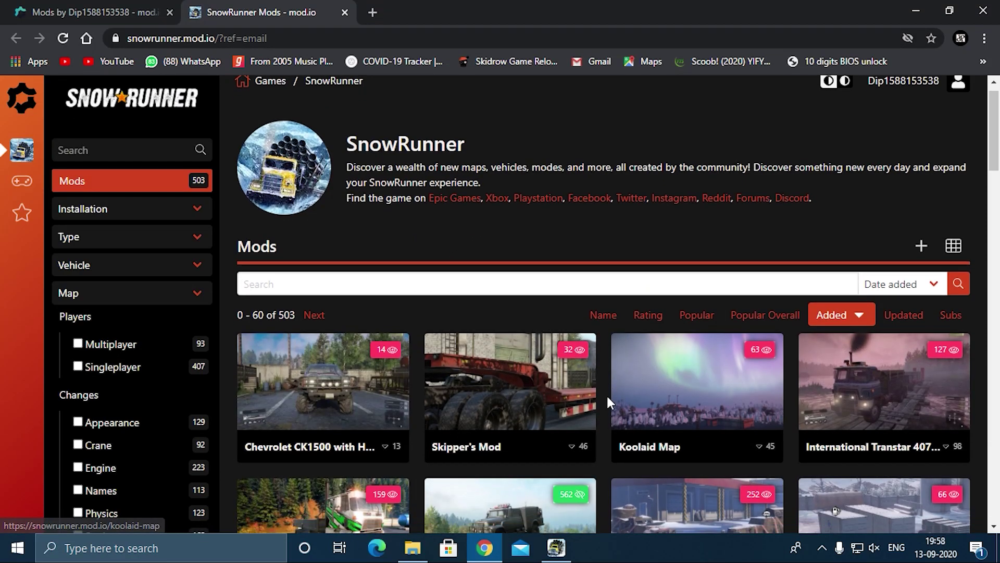
scroll(607, 394, "down", 1)
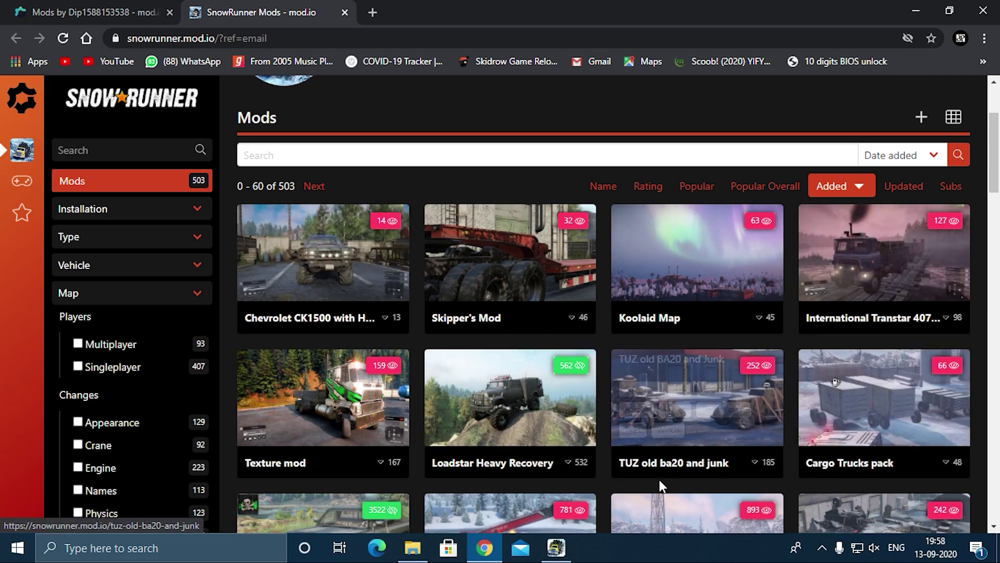
scroll(658, 479, "down", 6)
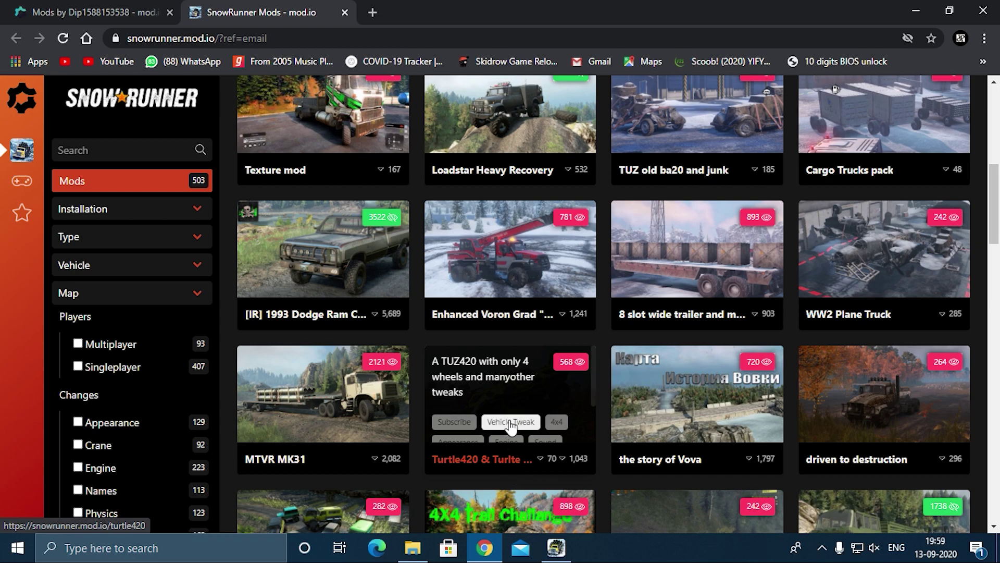
left_click(557, 547)
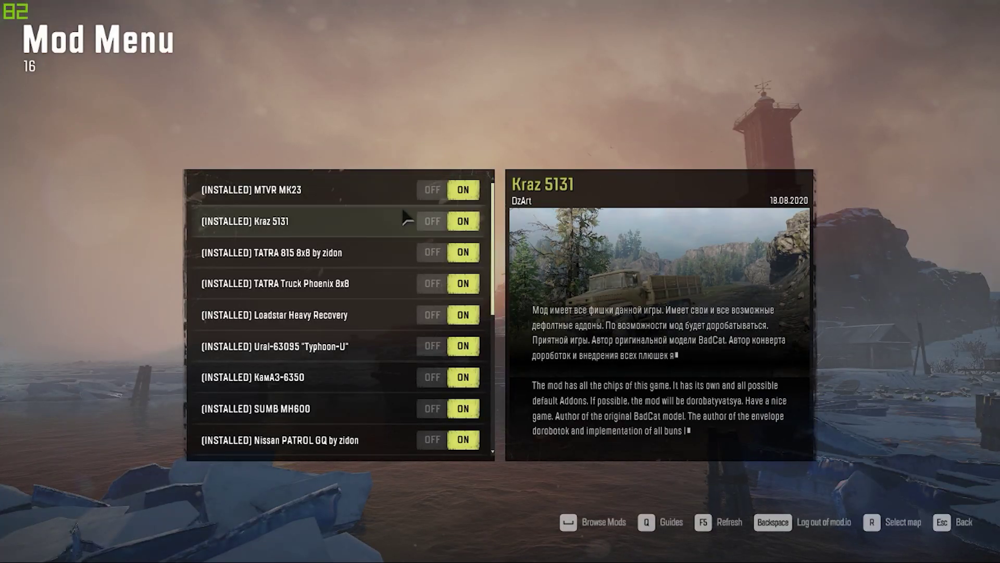
left_click(461, 190)
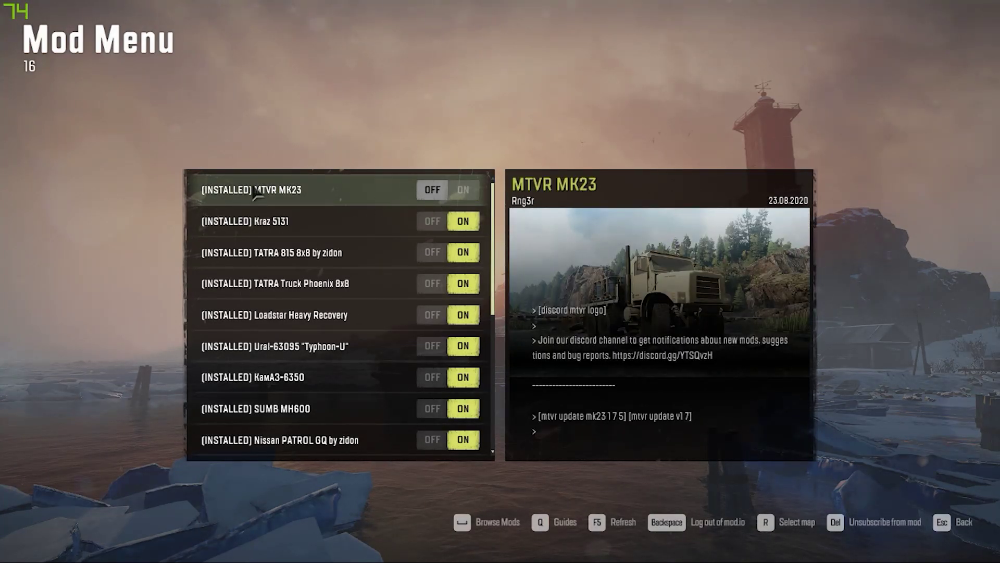
left_click(440, 194)
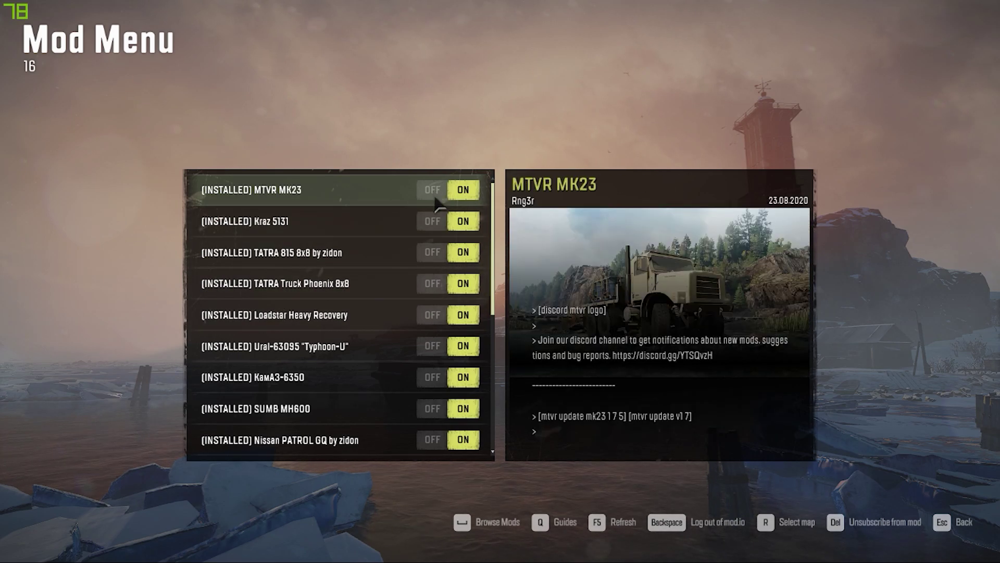
scroll(448, 198, "down", 7)
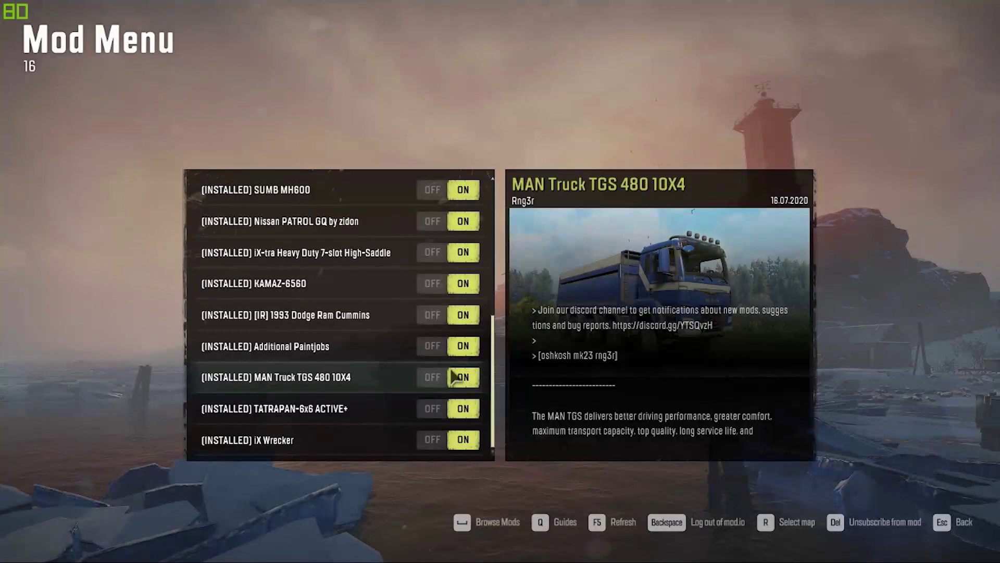
Step: Scroll the mod list back to the top to review the 16 enabled mods
scroll(398, 371, "up", 5)
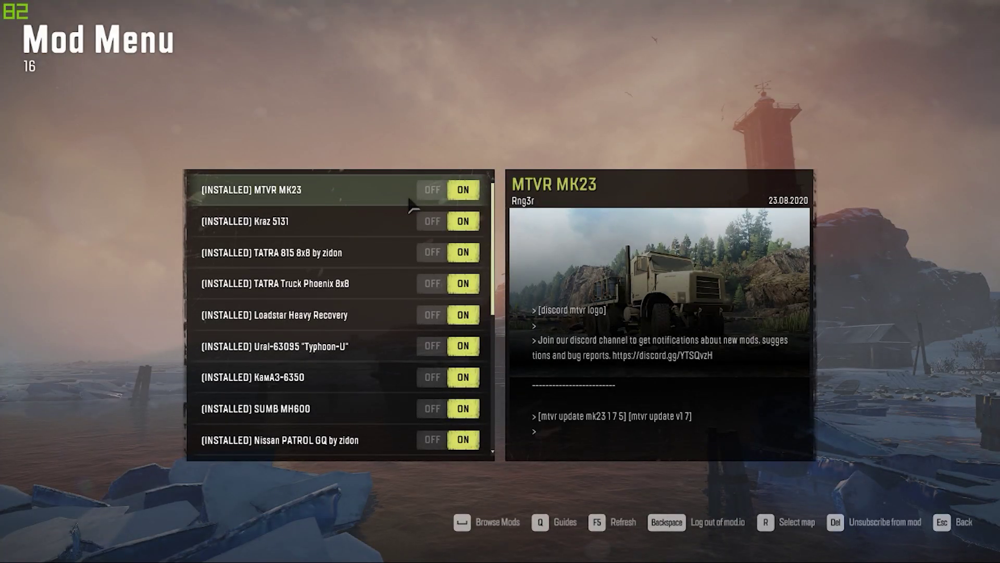
mouse_move(329, 233)
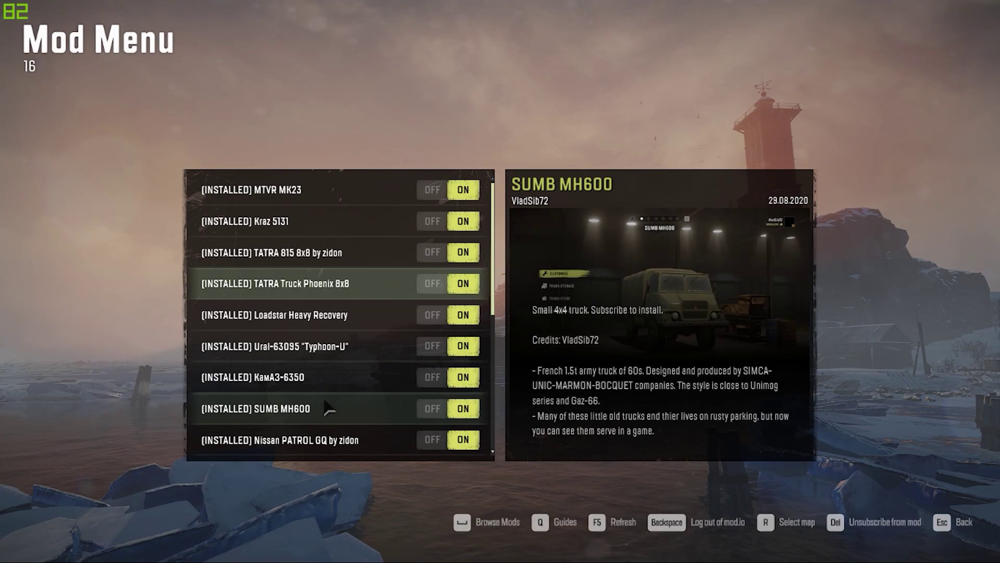
Step: Leave the Mod Menu with Esc and minimise Chrome to reveal the desktop
key("Escape")
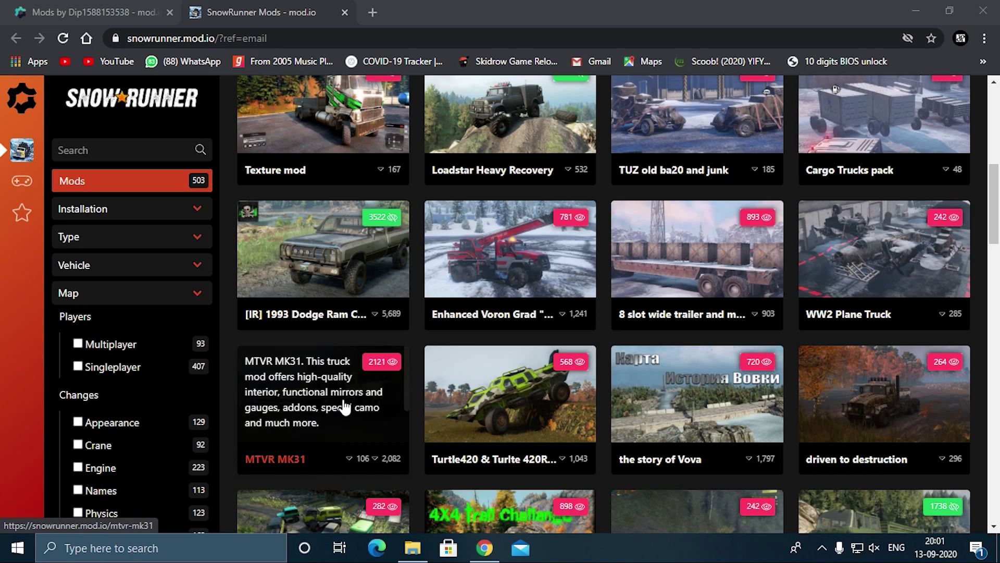
left_click(938, 9)
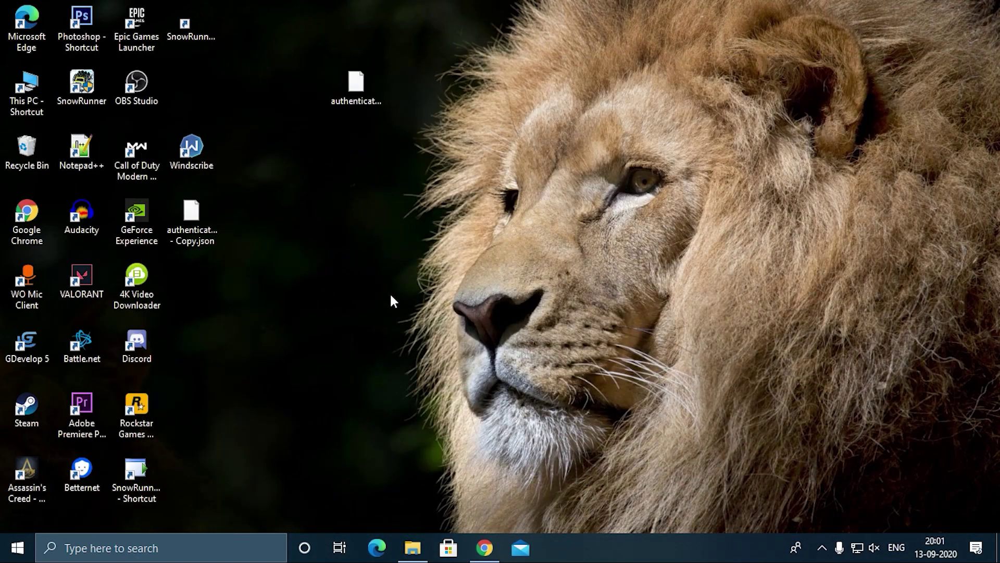